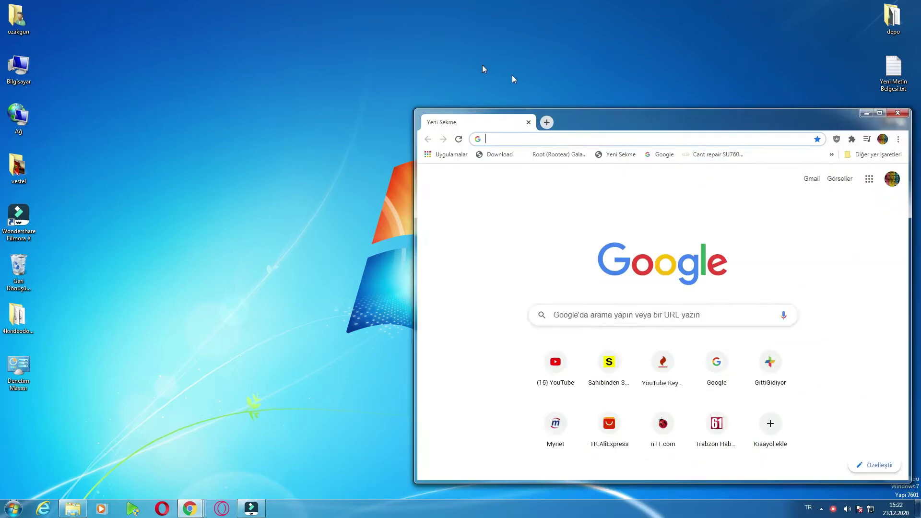
Step: Search the web for "lg destek" and open LG Turkey's official support page from the results
{"action": "type", "text": "lg des"}
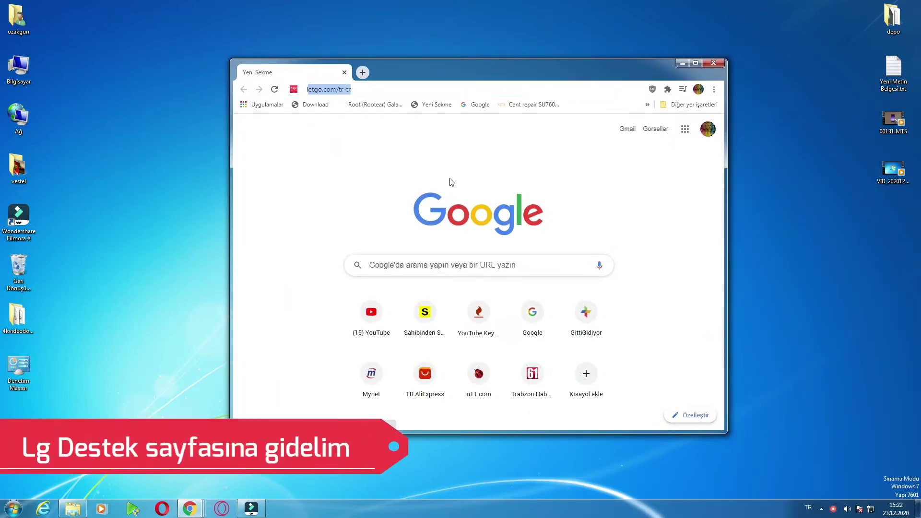
{"action": "type", "text": "tek"}
{"action": "key", "text": "Return"}
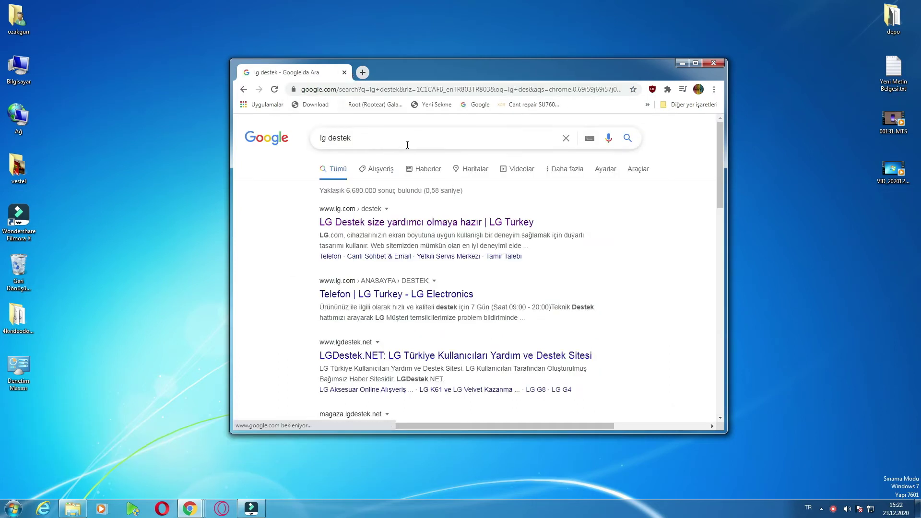
{"action": "left_click", "coordinate": [416, 225]}
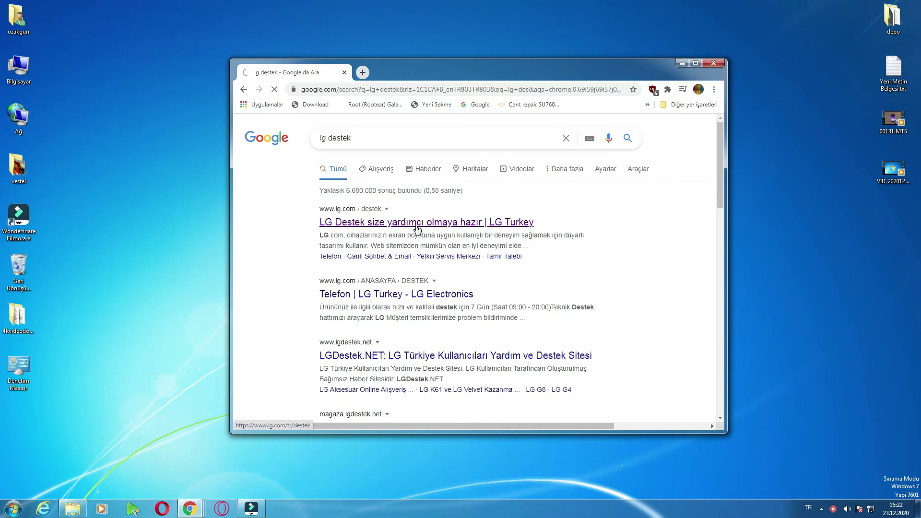
Step: Search the LG support site for model "49sk7900" and open the 49SK7900PLA television's support page
{"action": "left_click", "coordinate": [464, 261]}
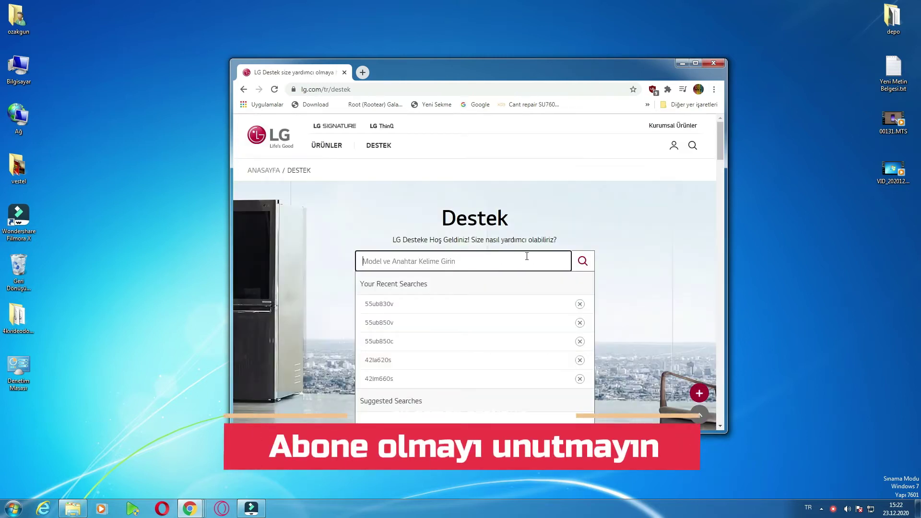
{"action": "type", "text": "49s"}
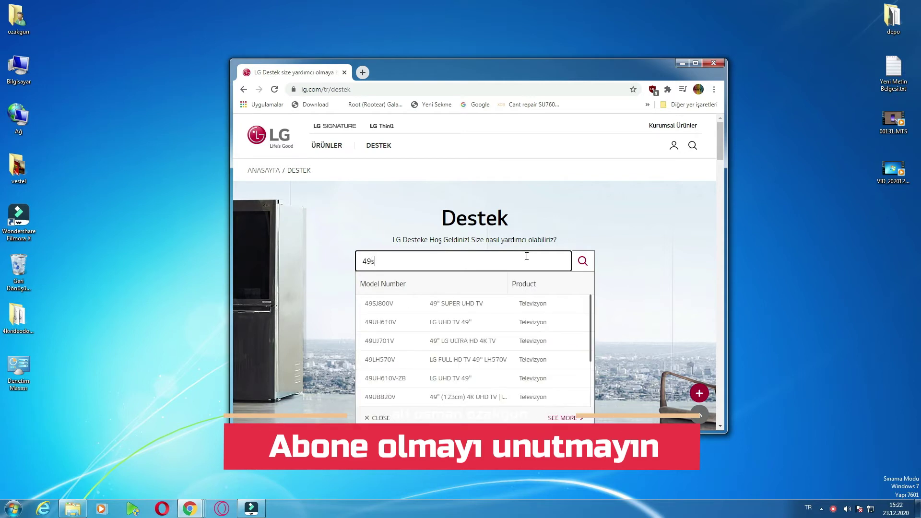
{"action": "type", "text": "k7900"}
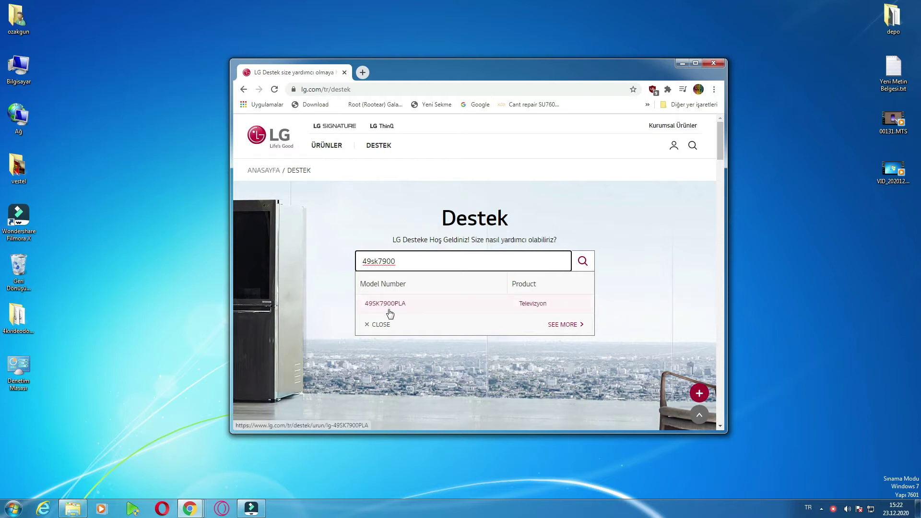
{"action": "left_click", "coordinate": [530, 310]}
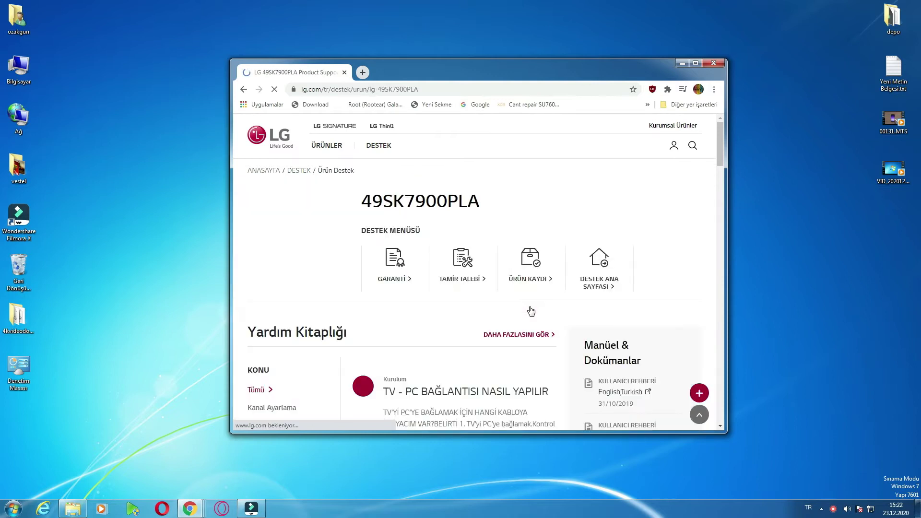
Step: Reposition and enlarge the browser window to show more of the 49SK7900PLA support page
{"action": "scroll", "coordinate": [537, 309], "scroll_direction": "down", "scroll_amount": 4}
{"action": "scroll", "coordinate": [536, 309], "scroll_direction": "down", "scroll_amount": 5}
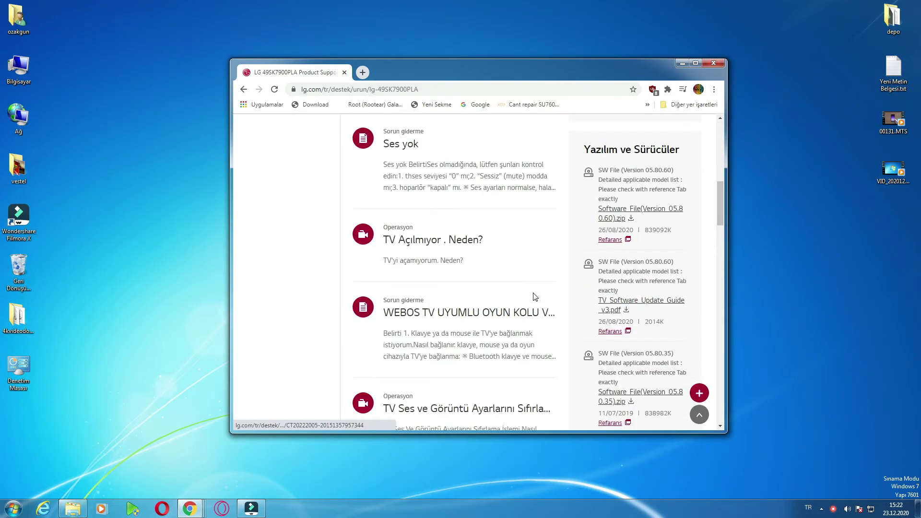
{"action": "left_click_drag", "start_coordinate": [506, 75], "coordinate": [471, 40]}
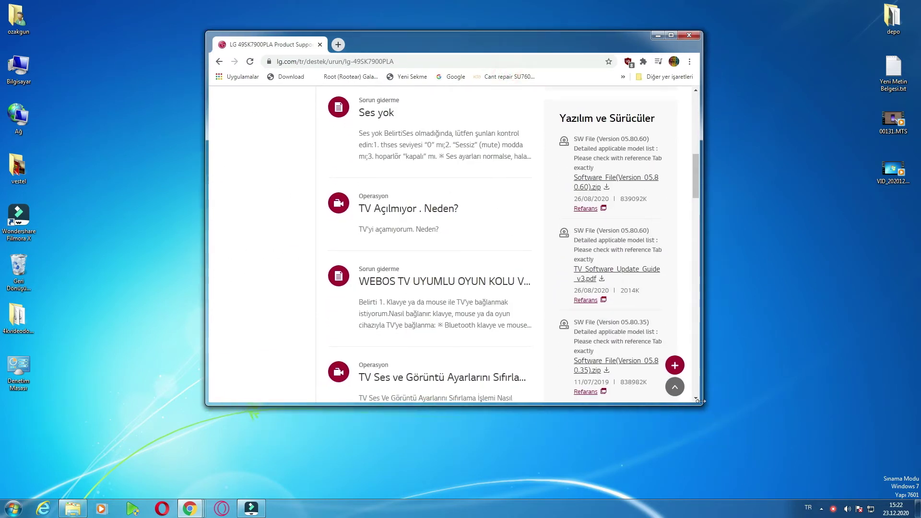
{"action": "left_click_drag", "start_coordinate": [700, 400], "coordinate": [795, 472]}
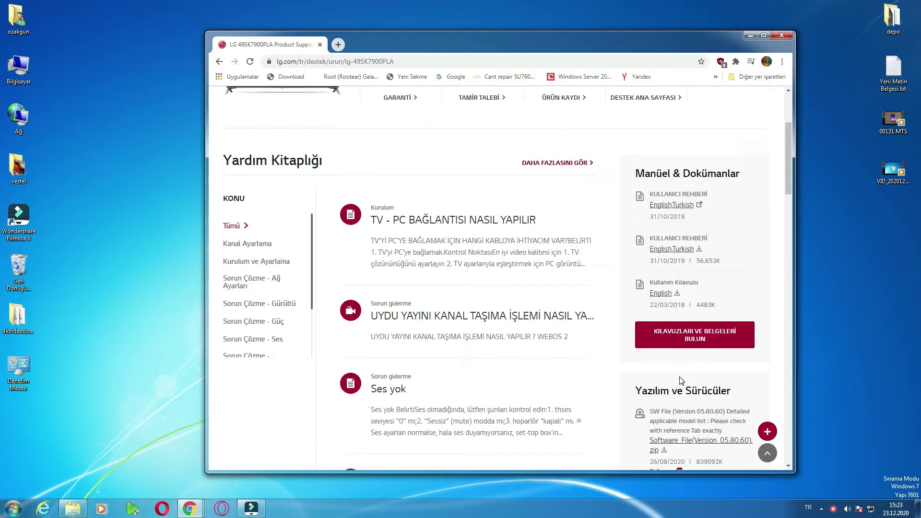
Step: Review the Yazılım ve Sürücüler section and check the applicable model list in the Refarans of software version 05.80.60
{"action": "scroll", "coordinate": [681, 380], "scroll_direction": "up", "scroll_amount": 3}
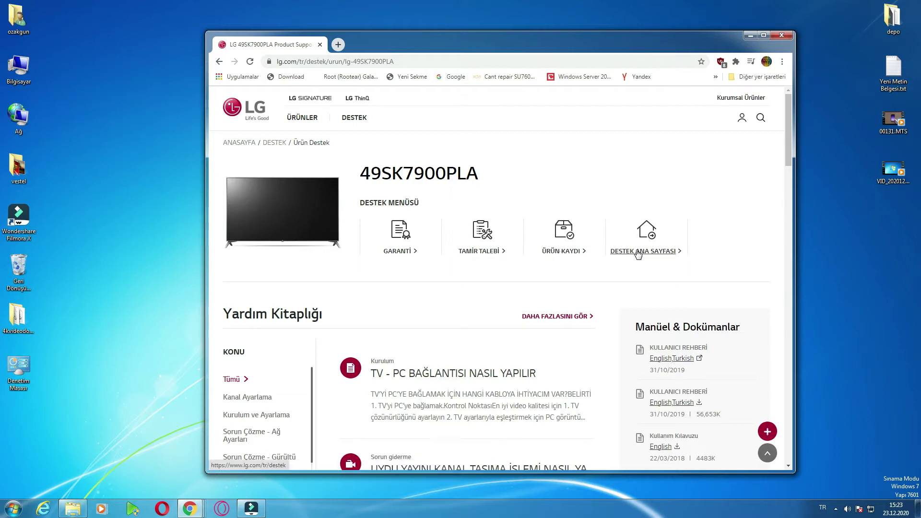
{"action": "scroll", "coordinate": [742, 170], "scroll_direction": "down", "scroll_amount": 3}
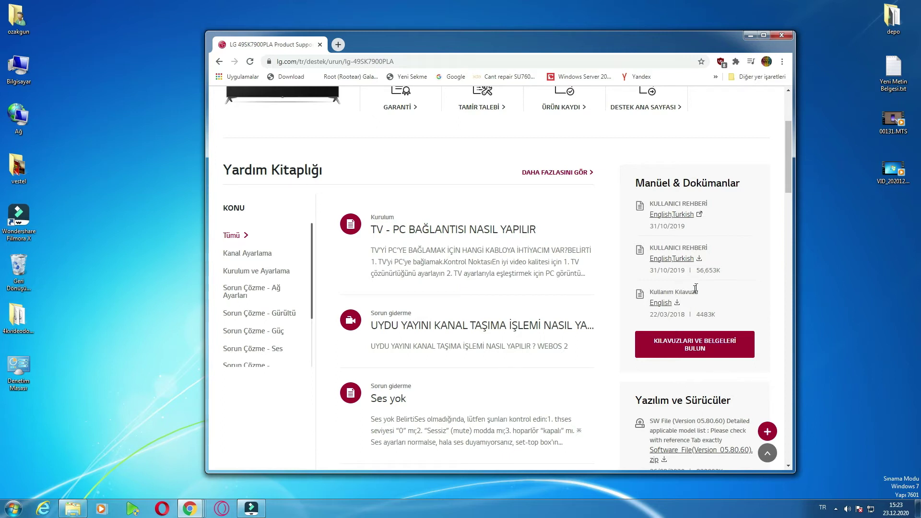
{"action": "scroll", "coordinate": [695, 289], "scroll_direction": "down", "scroll_amount": 2}
{"action": "scroll", "coordinate": [697, 288], "scroll_direction": "down", "scroll_amount": 2}
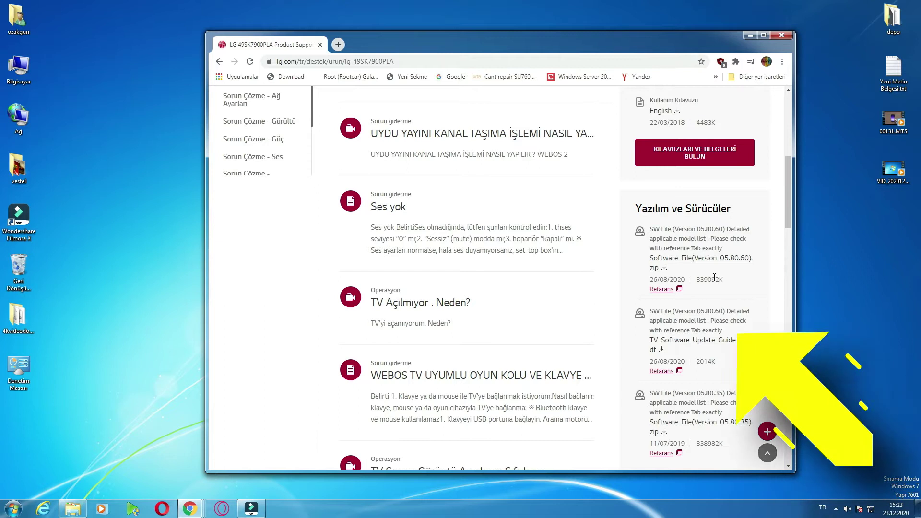
{"action": "scroll", "coordinate": [678, 254], "scroll_direction": "down", "scroll_amount": 1}
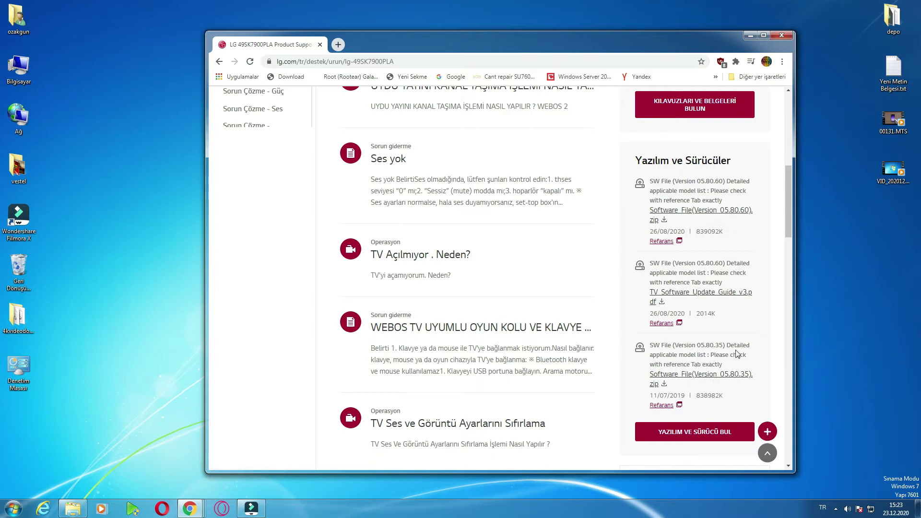
{"action": "left_click", "coordinate": [657, 240]}
{"action": "left_click", "coordinate": [778, 287]}
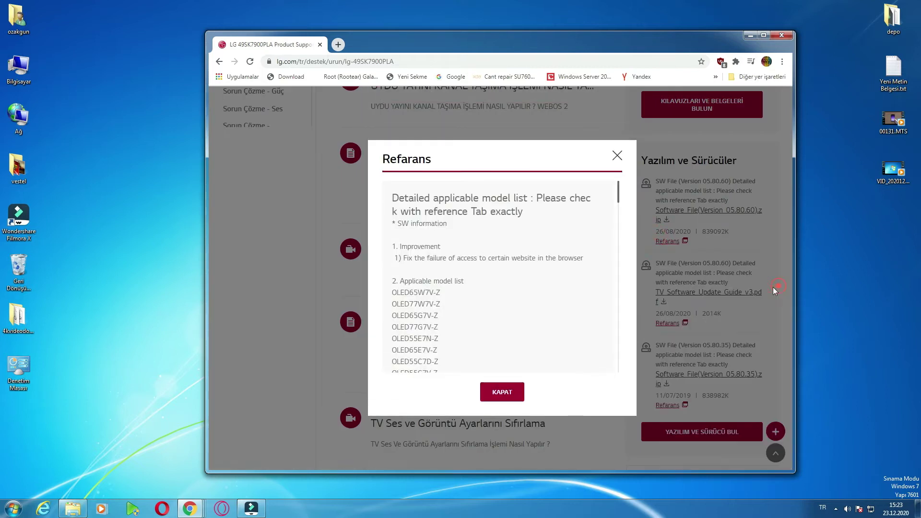
{"action": "scroll", "coordinate": [477, 312], "scroll_direction": "down", "scroll_amount": 4}
{"action": "scroll", "coordinate": [477, 312], "scroll_direction": "down", "scroll_amount": 2}
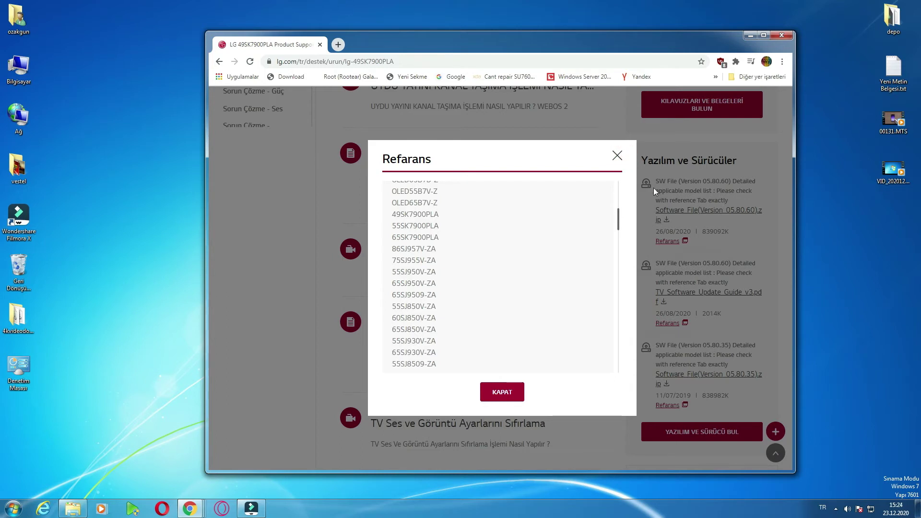
{"action": "left_click", "coordinate": [647, 166]}
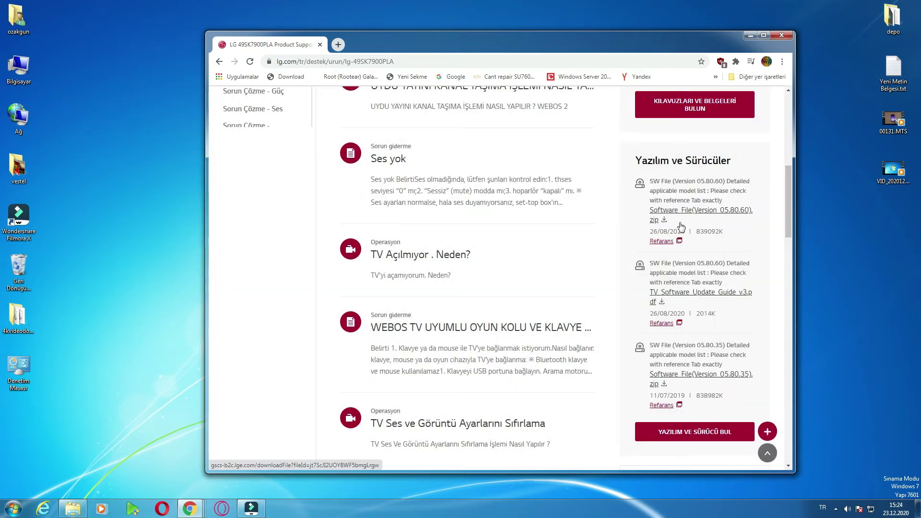
Step: Reopen the Refarans of the 05.80.60 software file, read through its model list and release history, and close it
{"action": "left_click", "coordinate": [664, 241]}
{"action": "scroll", "coordinate": [478, 288], "scroll_direction": "down", "scroll_amount": 3}
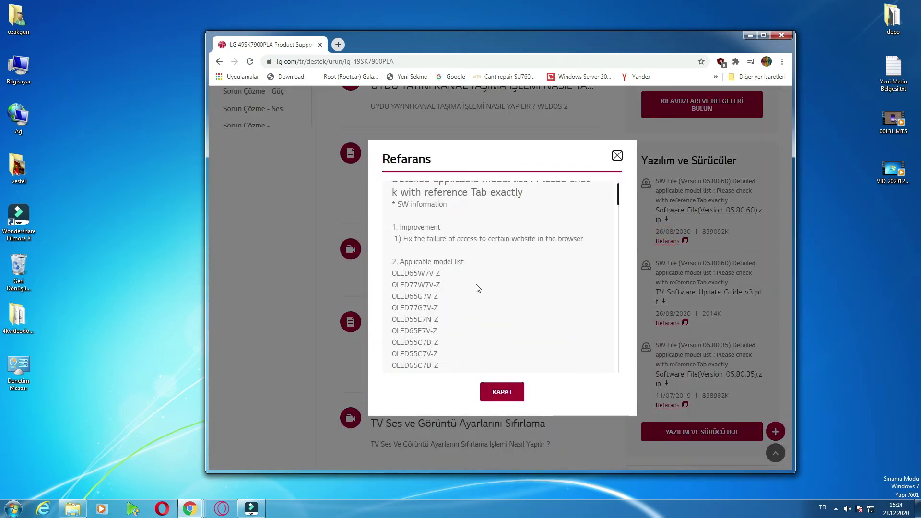
{"action": "scroll", "coordinate": [499, 263], "scroll_direction": "down", "scroll_amount": 4}
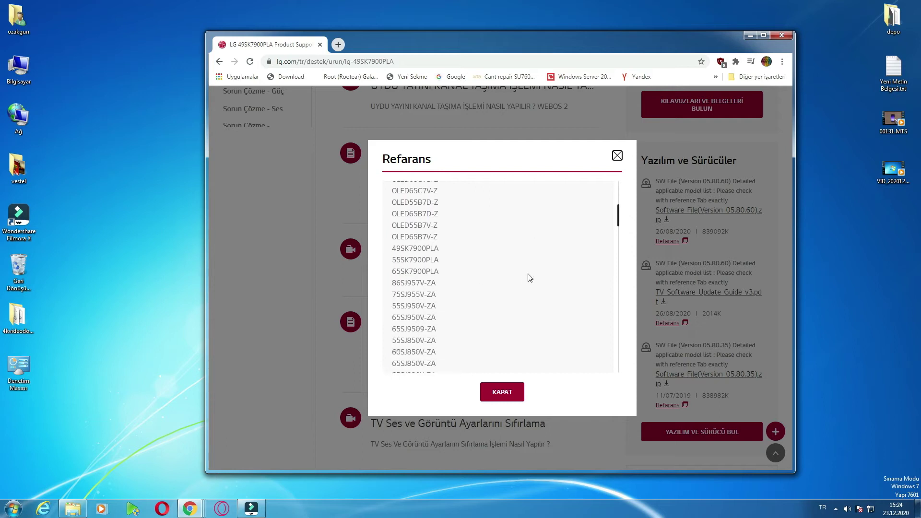
{"action": "scroll", "coordinate": [529, 278], "scroll_direction": "down", "scroll_amount": 8}
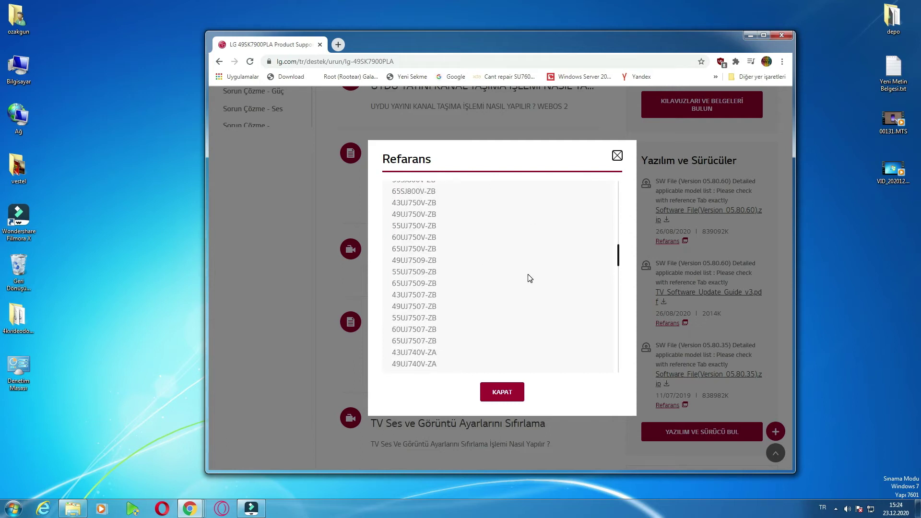
{"action": "scroll", "coordinate": [529, 276], "scroll_direction": "down", "scroll_amount": 3}
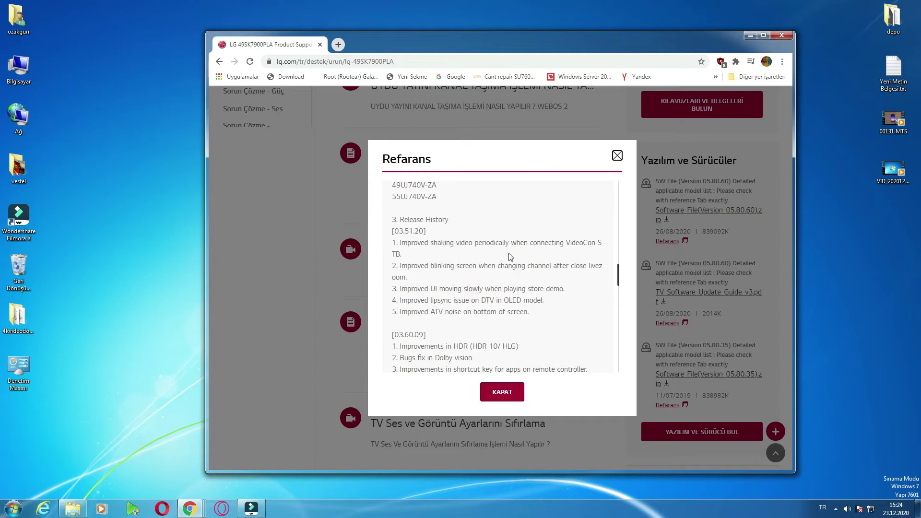
{"action": "scroll", "coordinate": [470, 324], "scroll_direction": "down", "scroll_amount": 7}
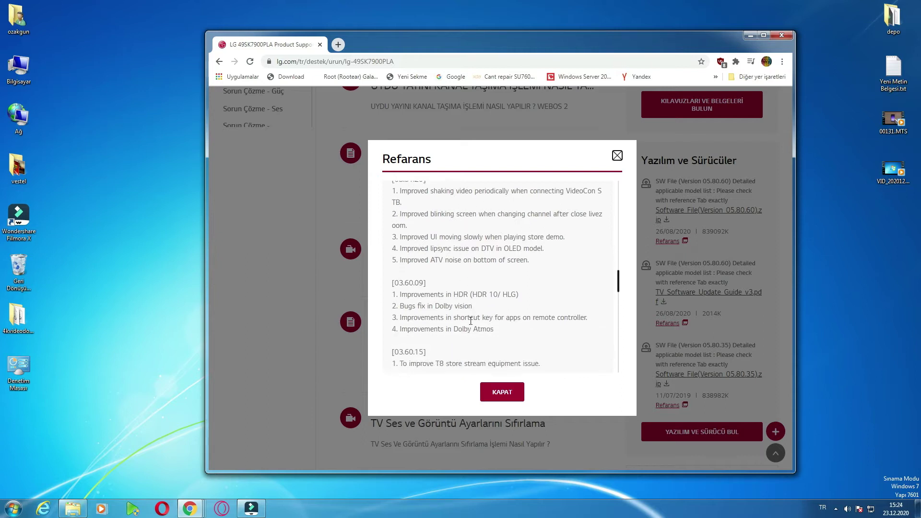
{"action": "scroll", "coordinate": [471, 321], "scroll_direction": "down", "scroll_amount": 4}
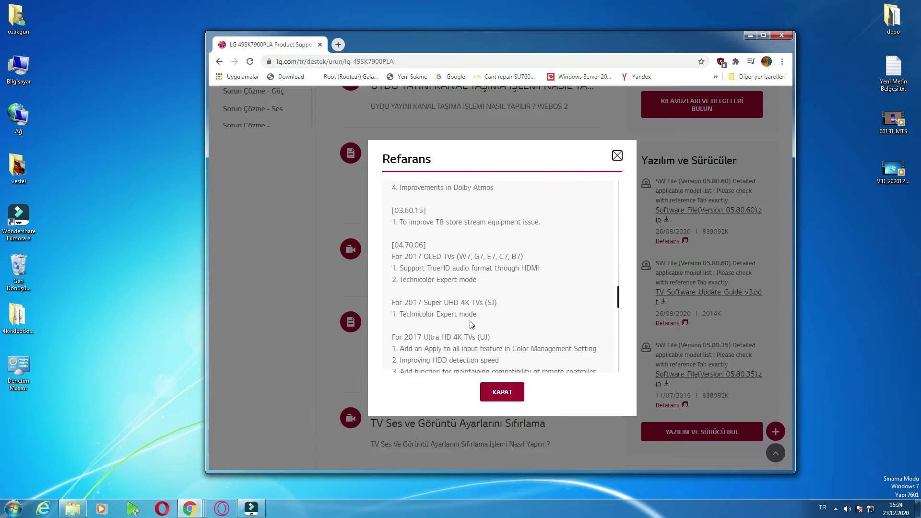
{"action": "left_click", "coordinate": [511, 394]}
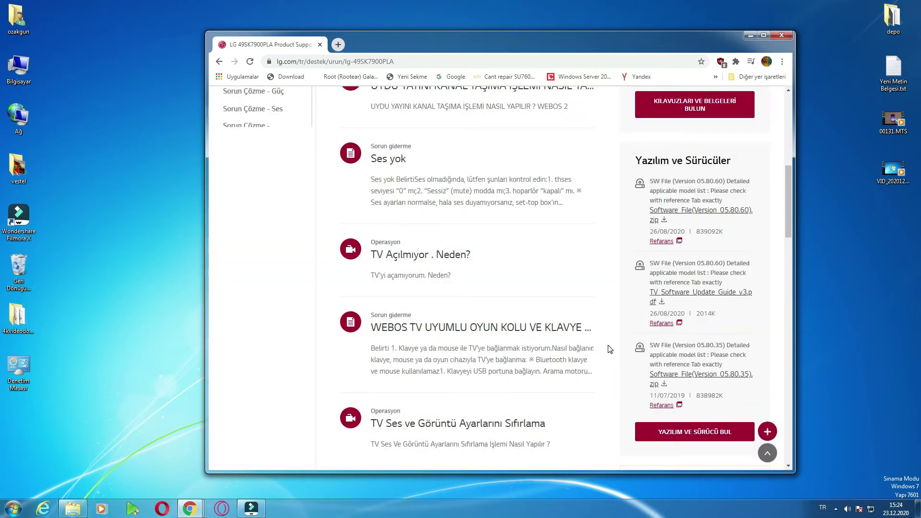
Step: Save Software File(Version 05.80.60).zip to the desktop and choose to keep the flagged download
{"action": "right_click", "coordinate": [660, 213]}
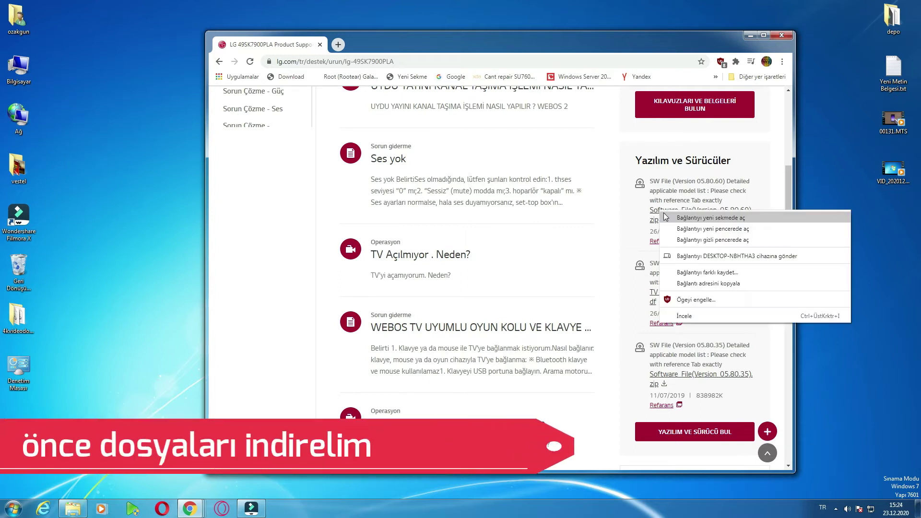
{"action": "left_click", "coordinate": [700, 272]}
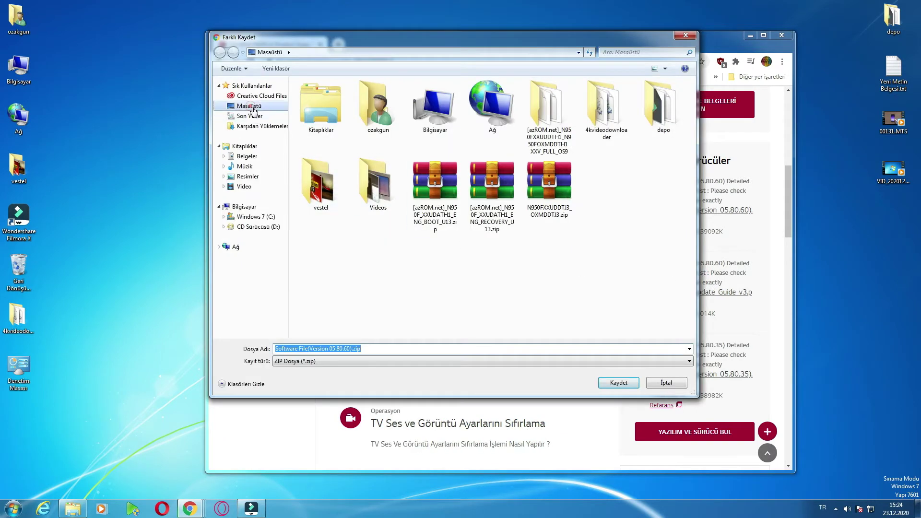
{"action": "left_click", "coordinate": [626, 382]}
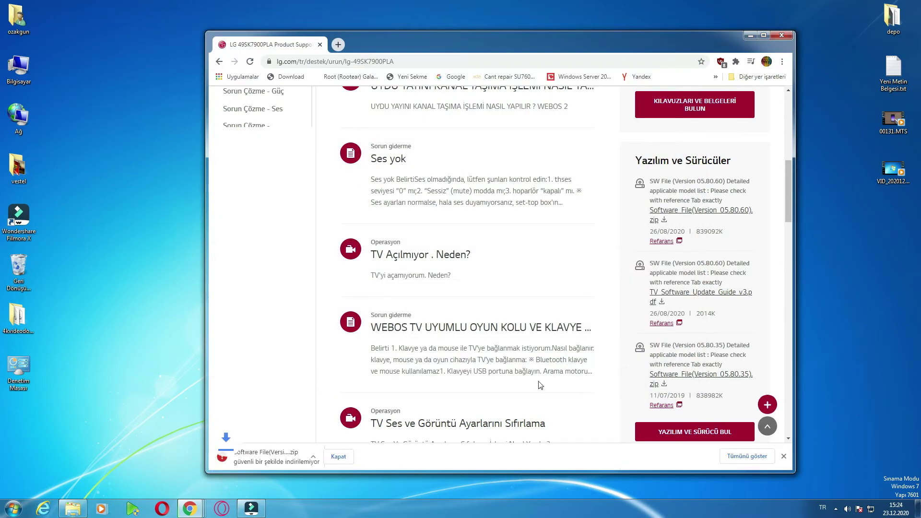
{"action": "left_click", "coordinate": [365, 457]}
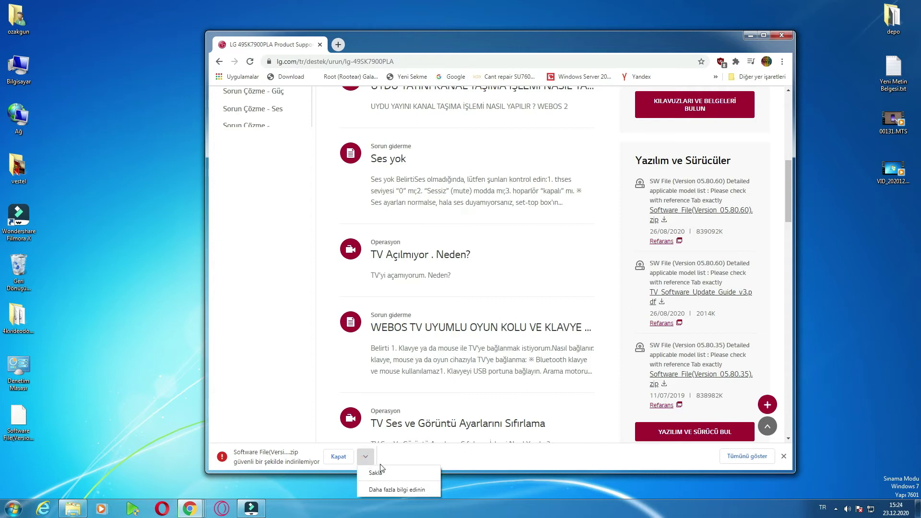
{"action": "left_click", "coordinate": [383, 471]}
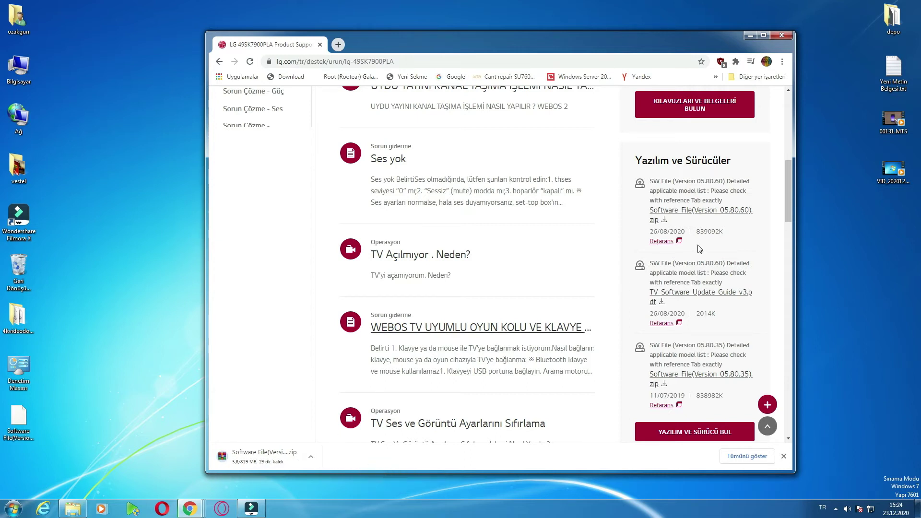
Step: Save TV_Software Update Guide_v3.pdf to the desktop, keep the flagged download, and minimize the browser
{"action": "right_click", "coordinate": [685, 298]}
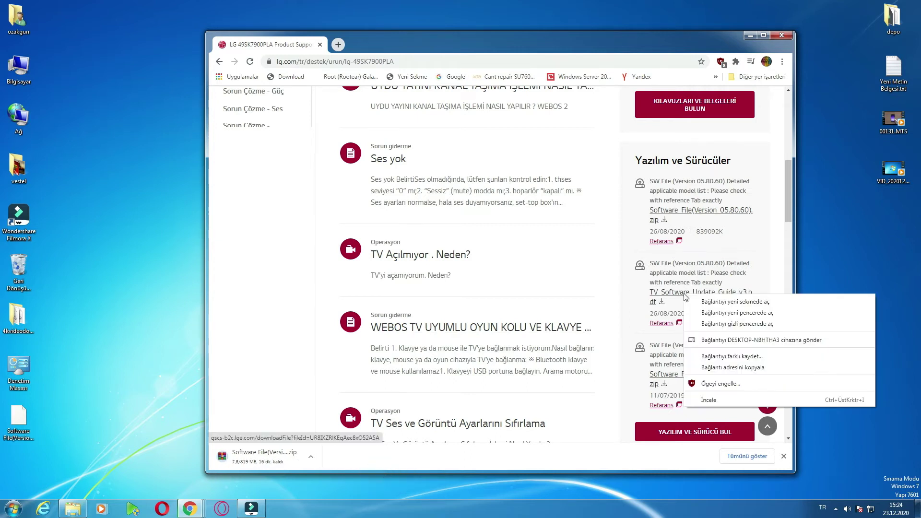
{"action": "left_click", "coordinate": [742, 358]}
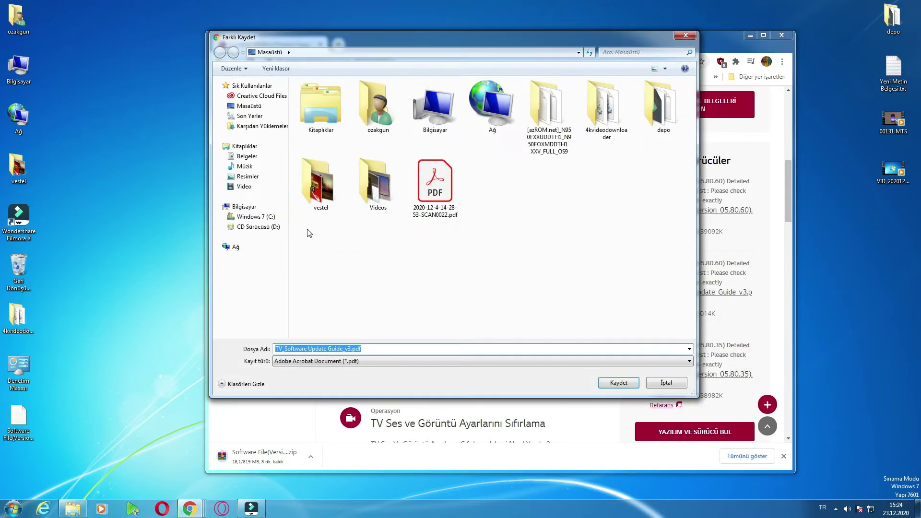
{"action": "left_click", "coordinate": [252, 106]}
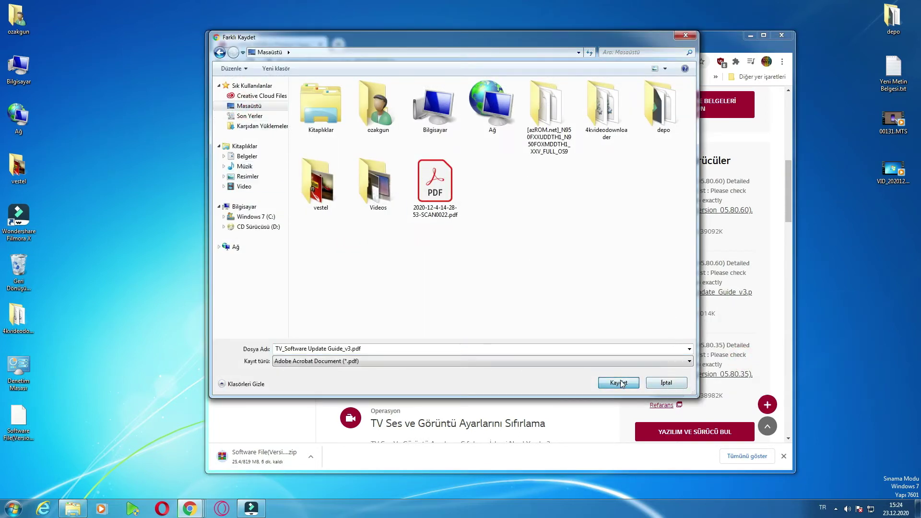
{"action": "left_click", "coordinate": [620, 383]}
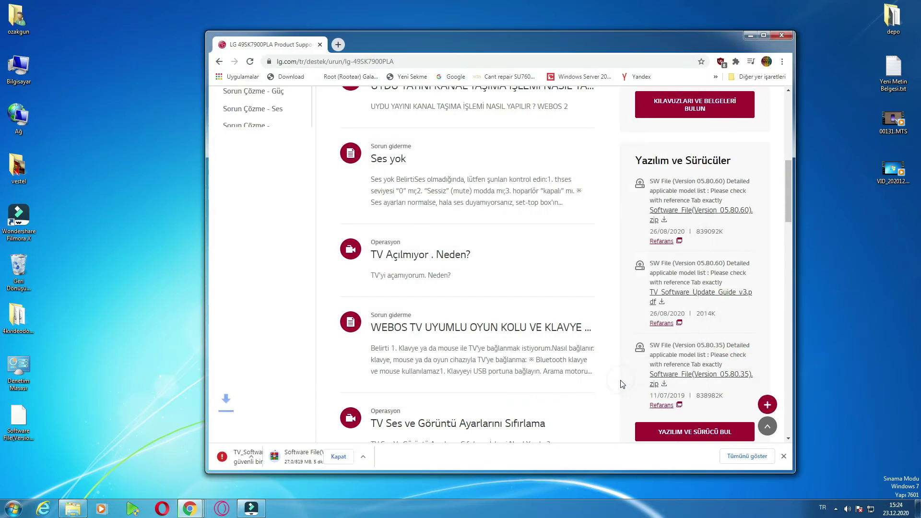
{"action": "left_click", "coordinate": [365, 457]}
{"action": "left_click", "coordinate": [403, 479]}
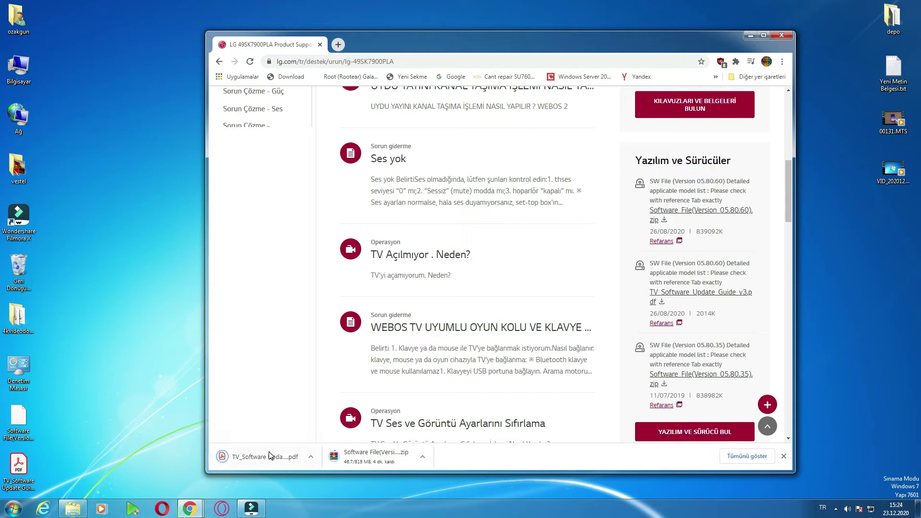
{"action": "left_click", "coordinate": [754, 36]}
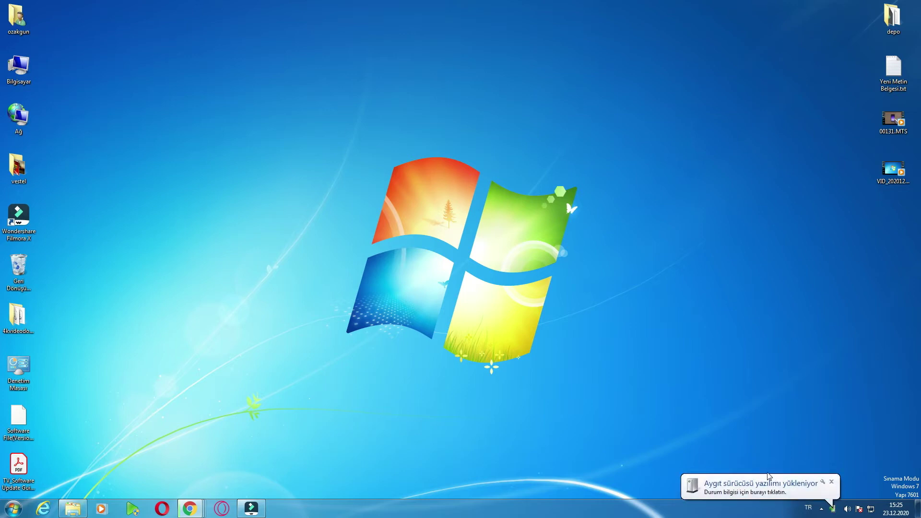
Step: Open the Bilgisayar window, reposition it on the desktop and enlarge it to give the drive list more room
{"action": "left_click", "coordinate": [770, 481]}
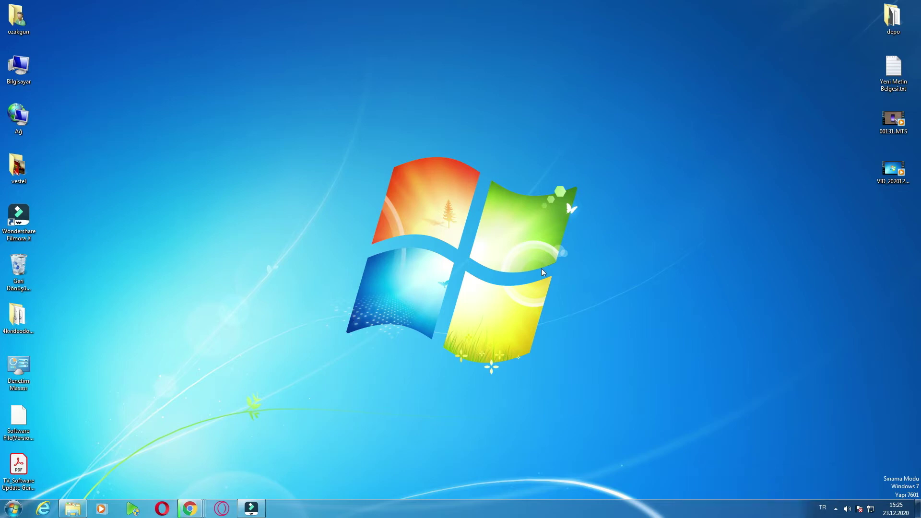
{"action": "left_click", "coordinate": [22, 77]}
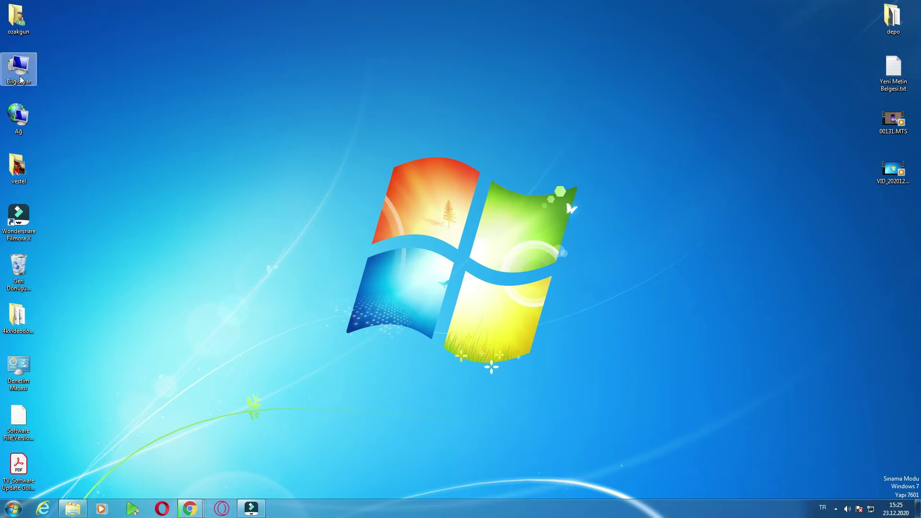
{"action": "double_click", "coordinate": [22, 77]}
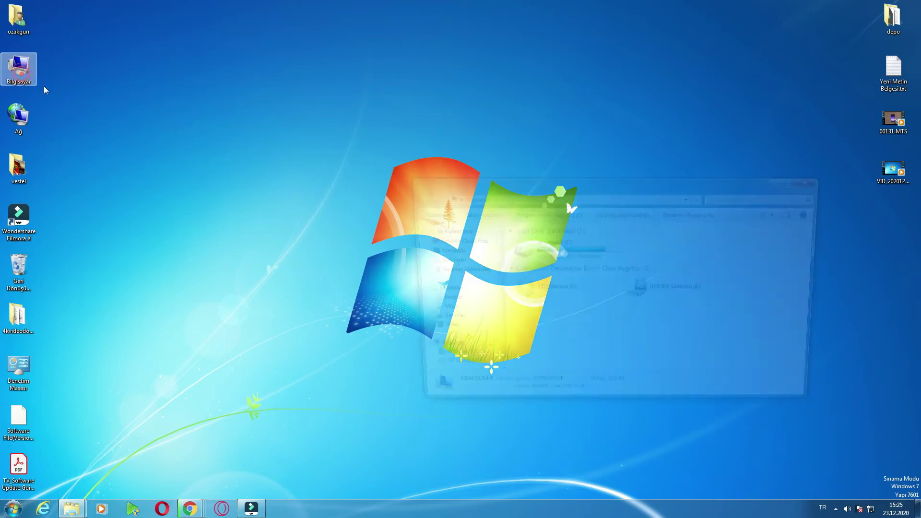
{"action": "left_click_drag", "start_coordinate": [554, 187], "coordinate": [378, 77]}
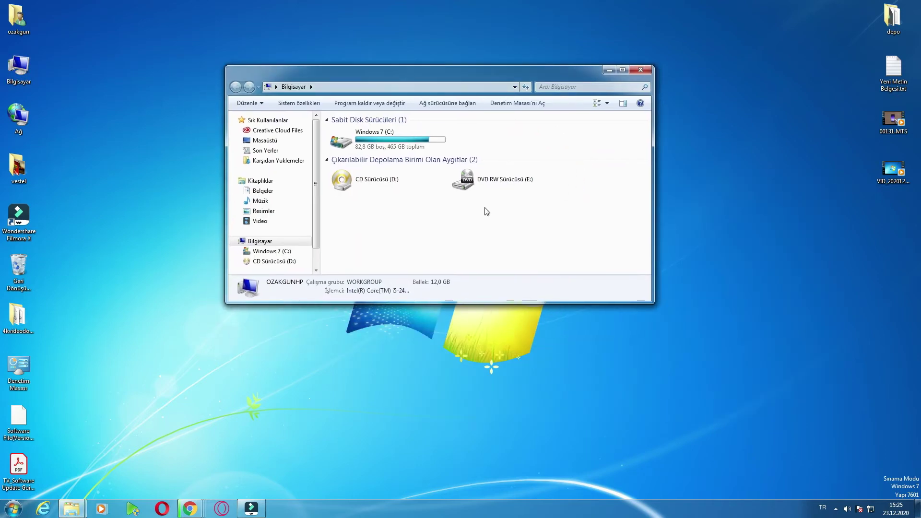
{"action": "left_click_drag", "start_coordinate": [647, 303], "coordinate": [723, 365]}
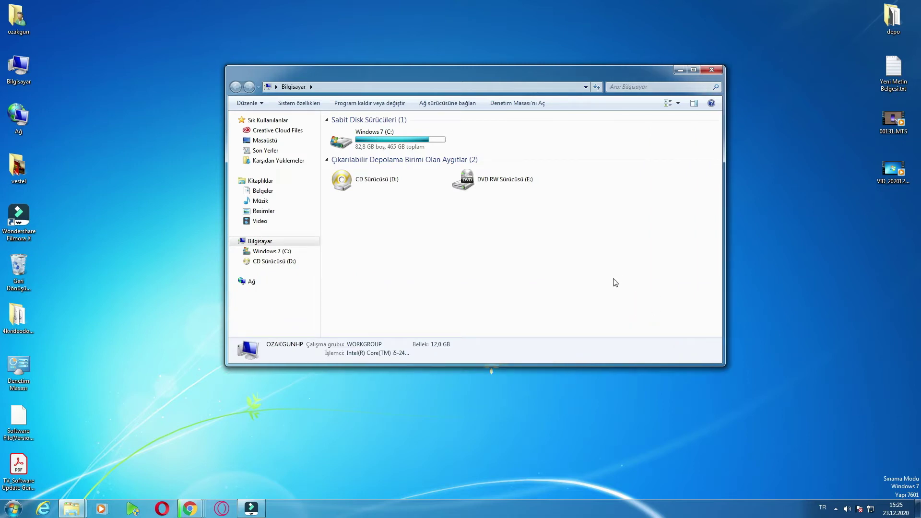
Step: Check the driver installation status of the inserted USB storage device, close the status dialogs and dismiss the device notifications
{"action": "left_click", "coordinate": [836, 509]}
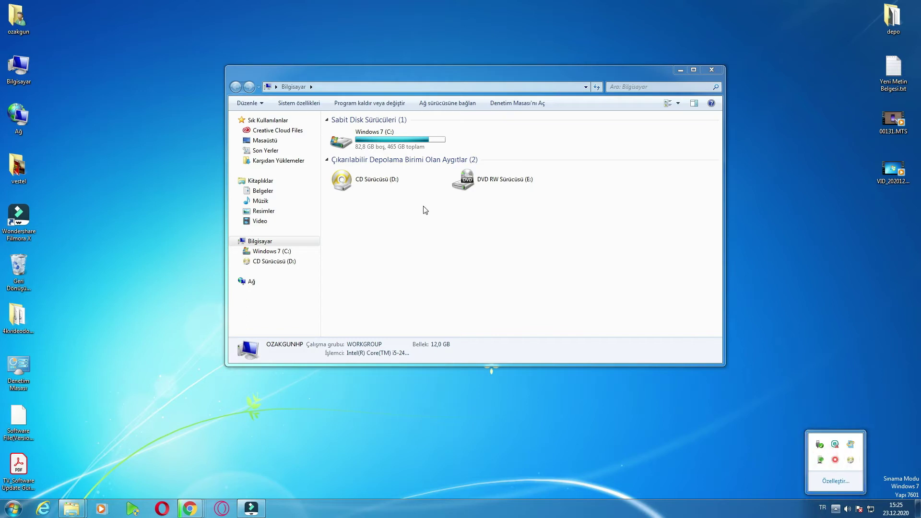
{"action": "left_click", "coordinate": [830, 381]}
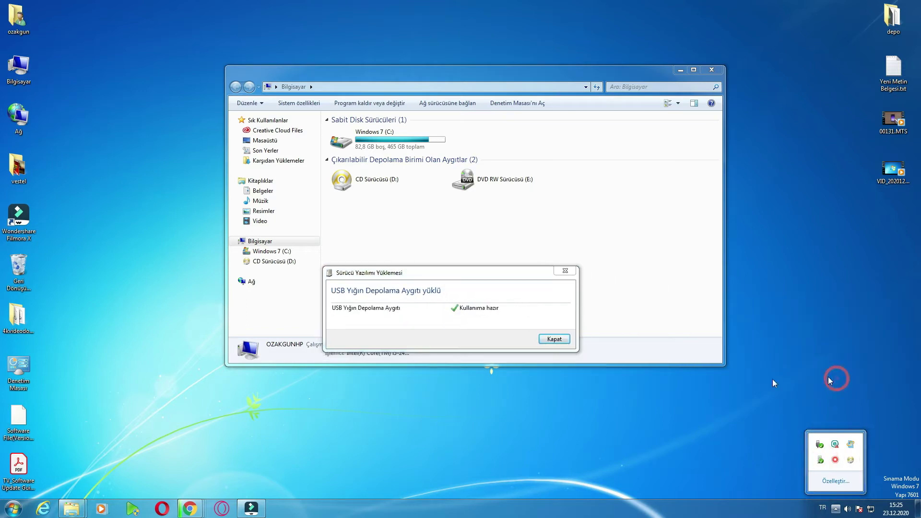
{"action": "left_click", "coordinate": [555, 338]}
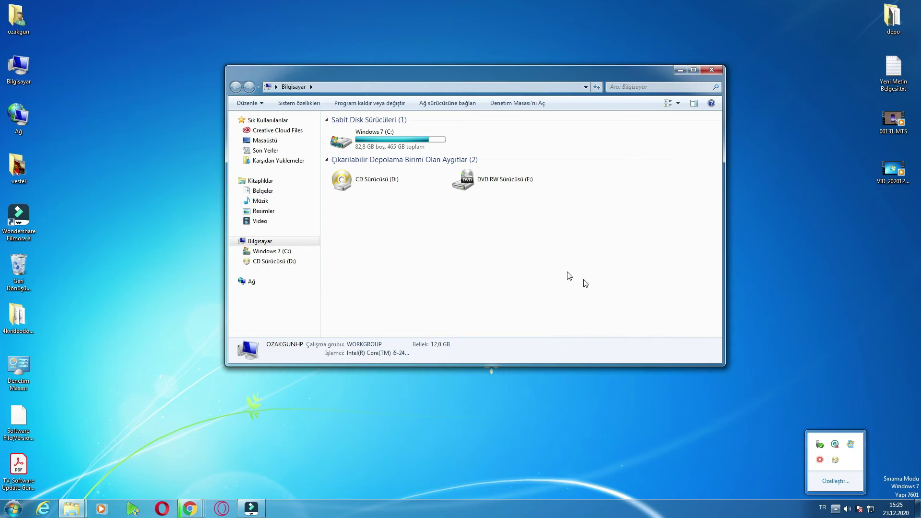
{"action": "left_click", "coordinate": [784, 426]}
{"action": "left_click", "coordinate": [763, 482]}
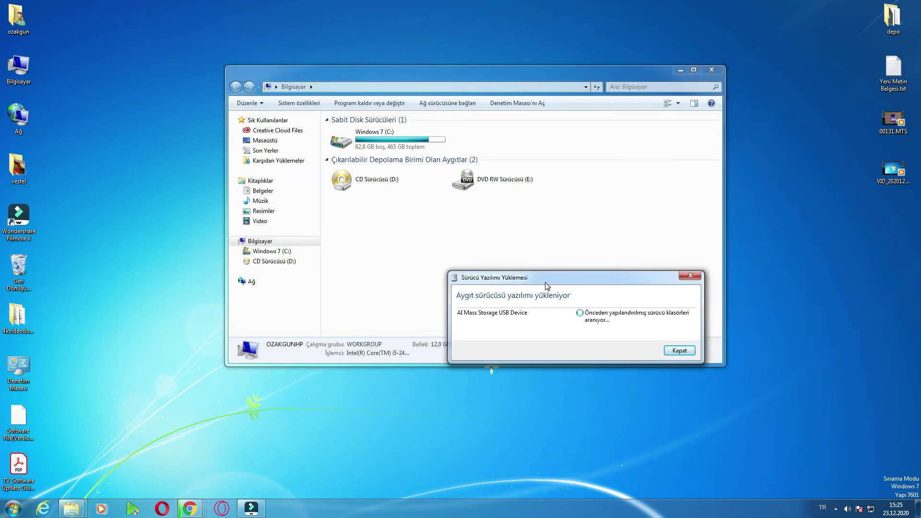
{"action": "left_click_drag", "start_coordinate": [545, 286], "coordinate": [495, 268]}
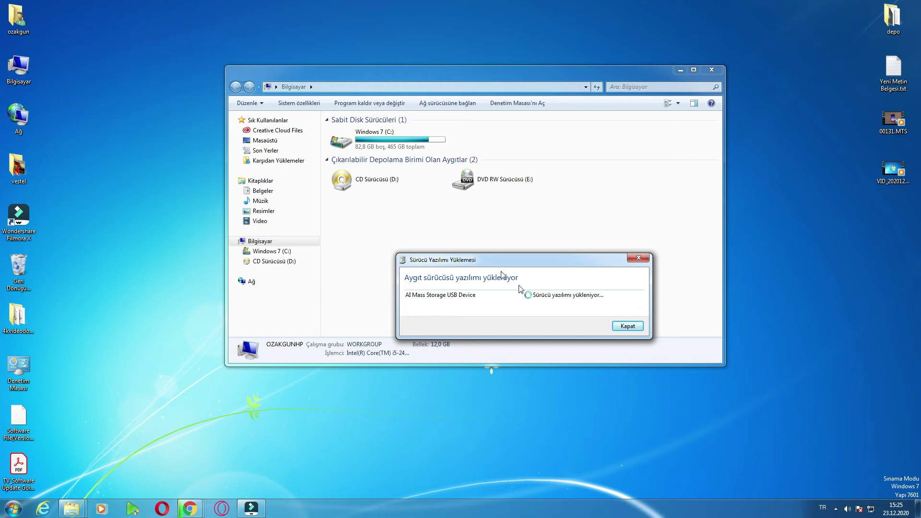
{"action": "left_click", "coordinate": [627, 326]}
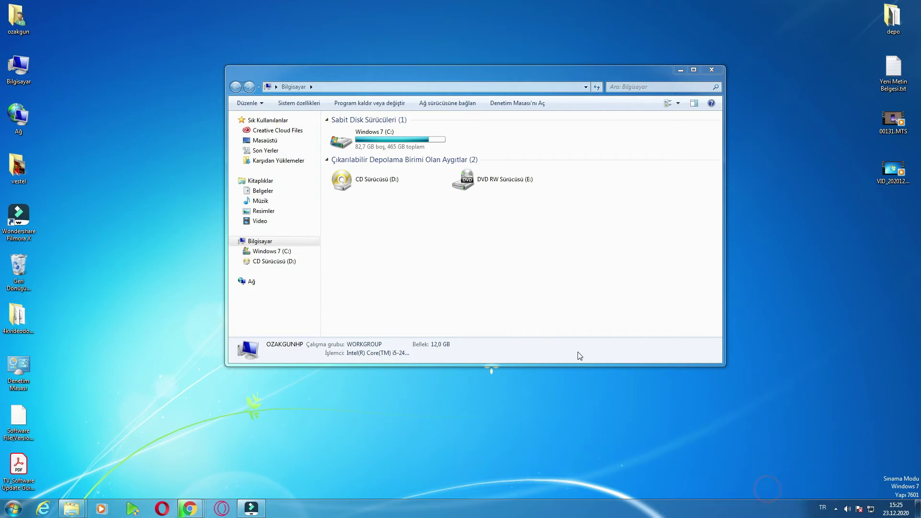
{"action": "left_click", "coordinate": [696, 183]}
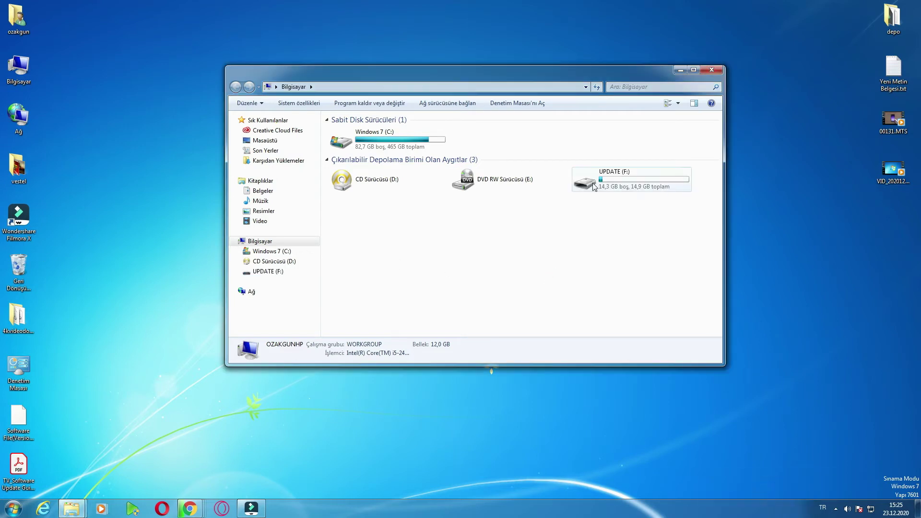
{"action": "left_click", "coordinate": [904, 371]}
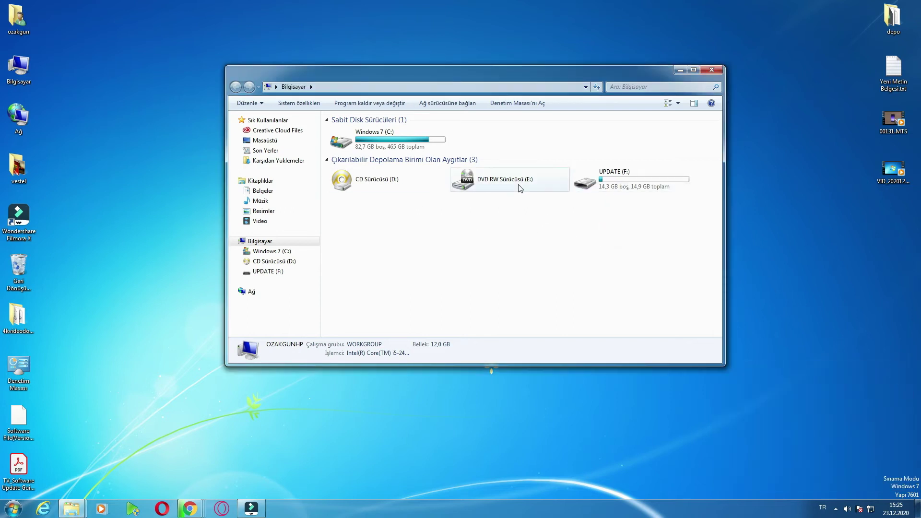
Step: Quick-format the UPDATE (F:) USB drive with the FAT32 file system and the volume label UPDATE, and close the format dialog
{"action": "right_click", "coordinate": [609, 186]}
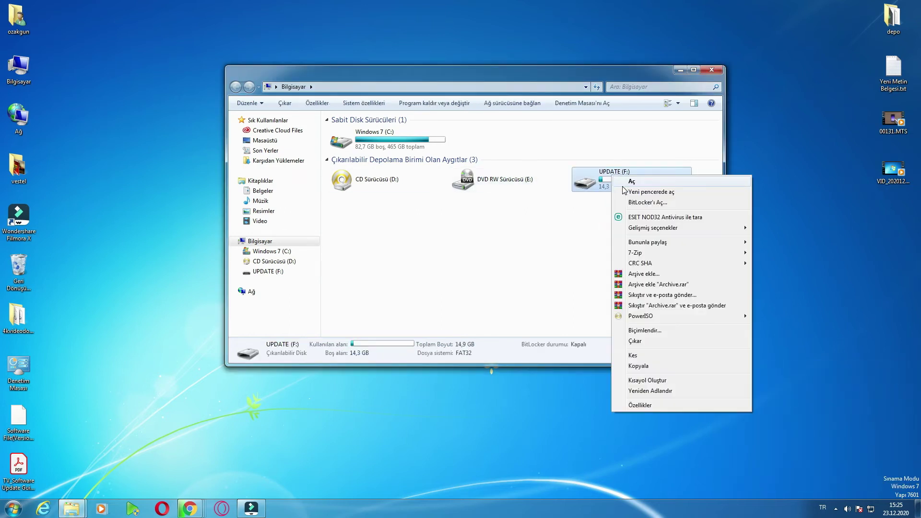
{"action": "left_click", "coordinate": [652, 332]}
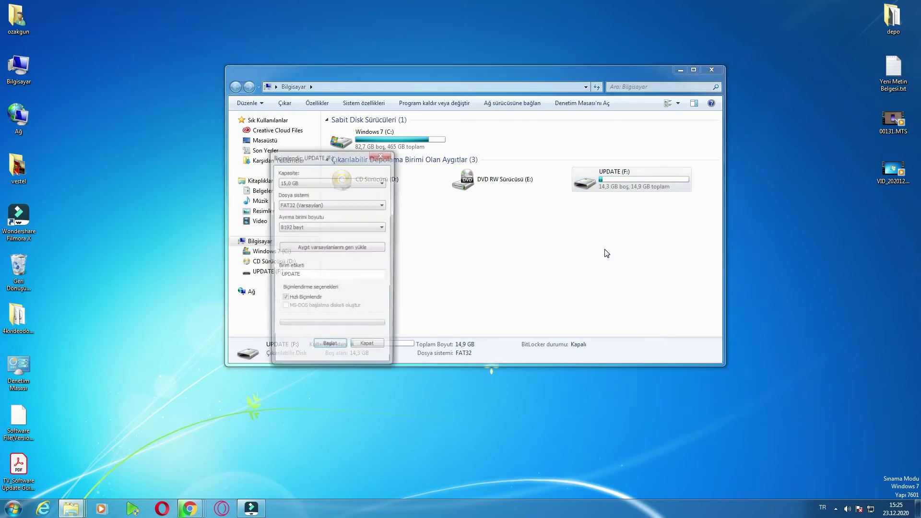
{"action": "double_click", "coordinate": [301, 205]}
{"action": "left_click", "coordinate": [307, 205]}
{"action": "left_click", "coordinate": [308, 206]}
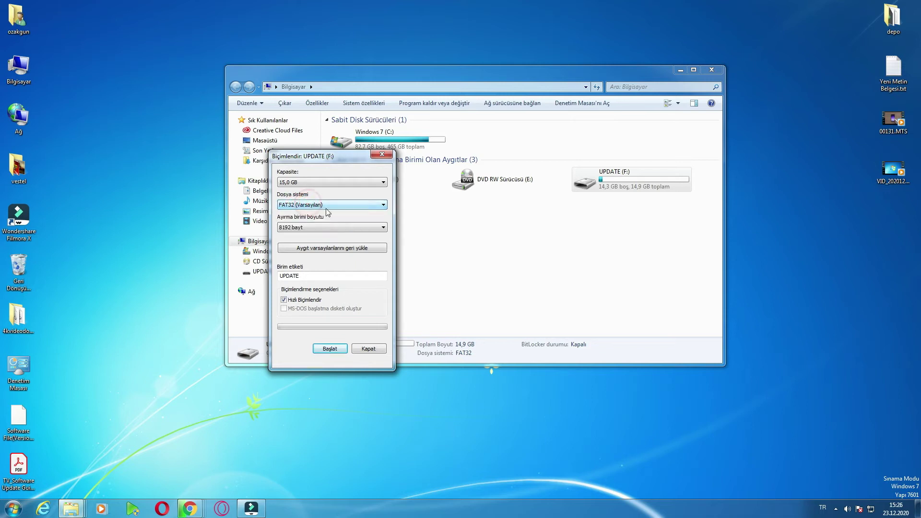
{"action": "left_click", "coordinate": [330, 205]}
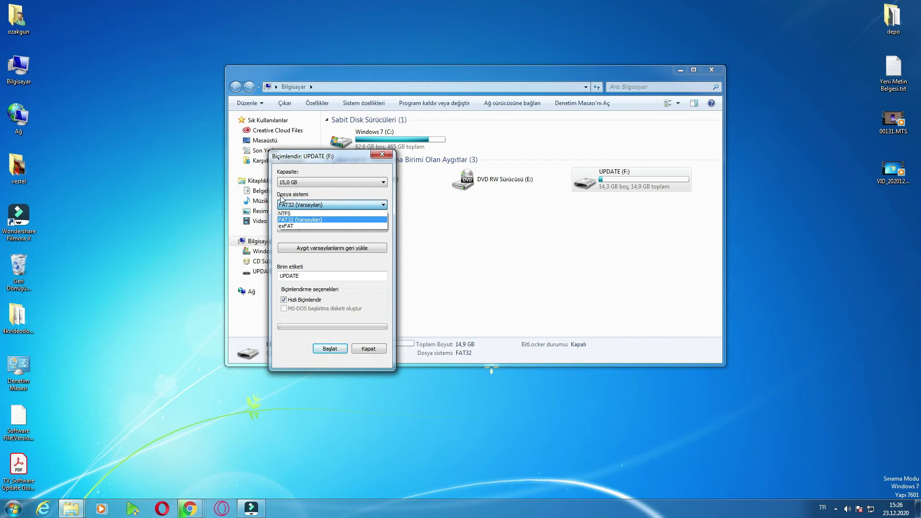
{"action": "left_click", "coordinate": [309, 204]}
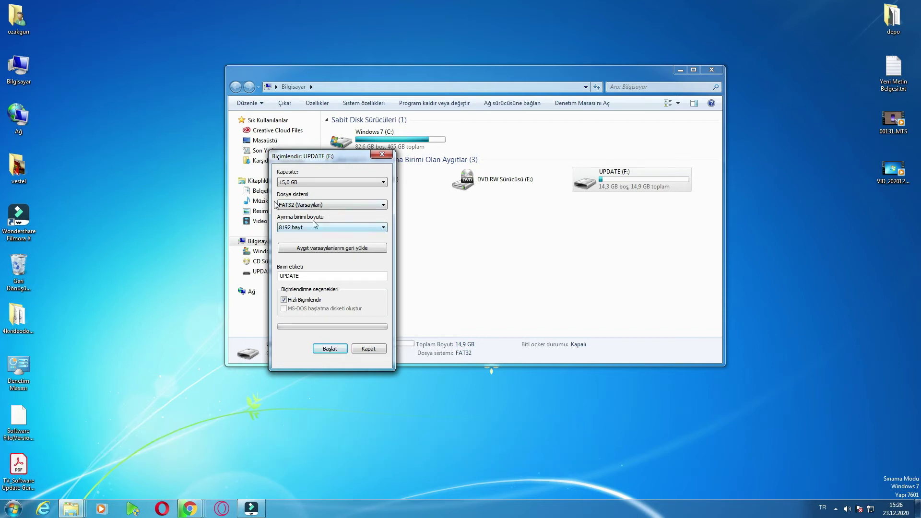
{"action": "left_click", "coordinate": [329, 348]}
{"action": "left_click", "coordinate": [492, 254]}
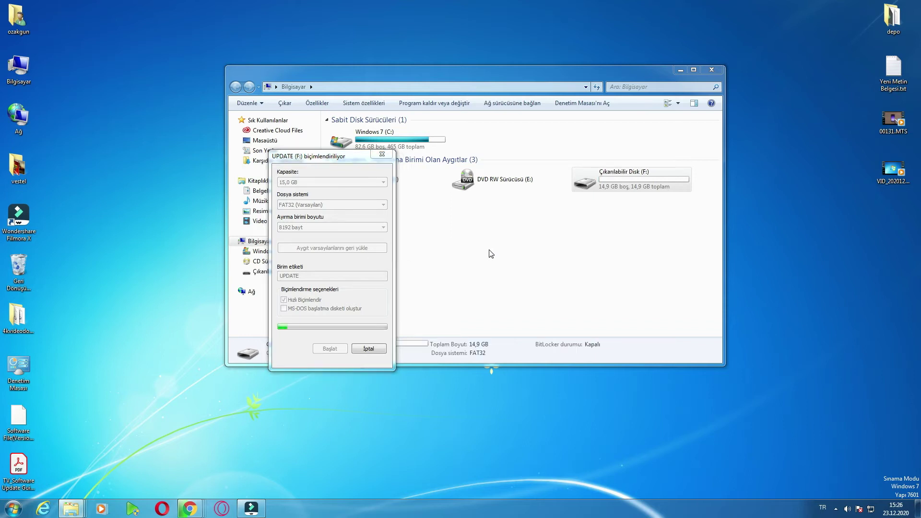
{"action": "left_click", "coordinate": [519, 253]}
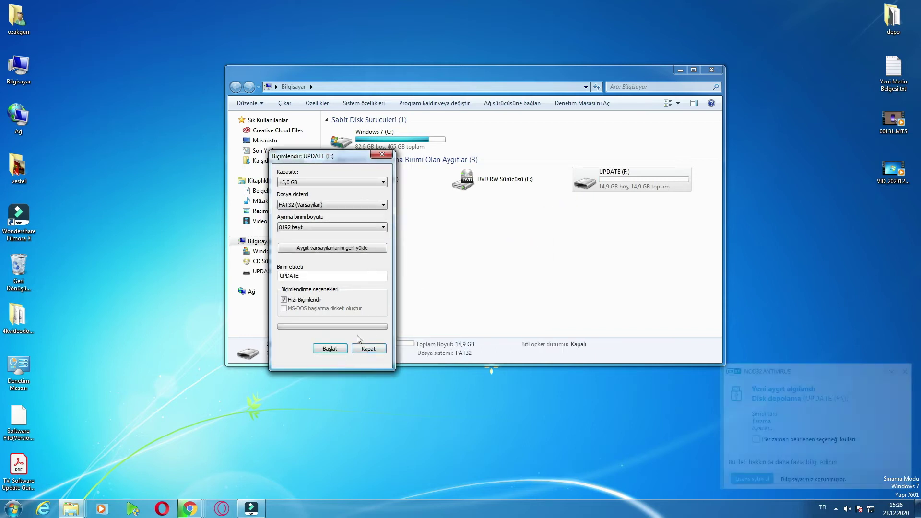
{"action": "left_click", "coordinate": [367, 349]}
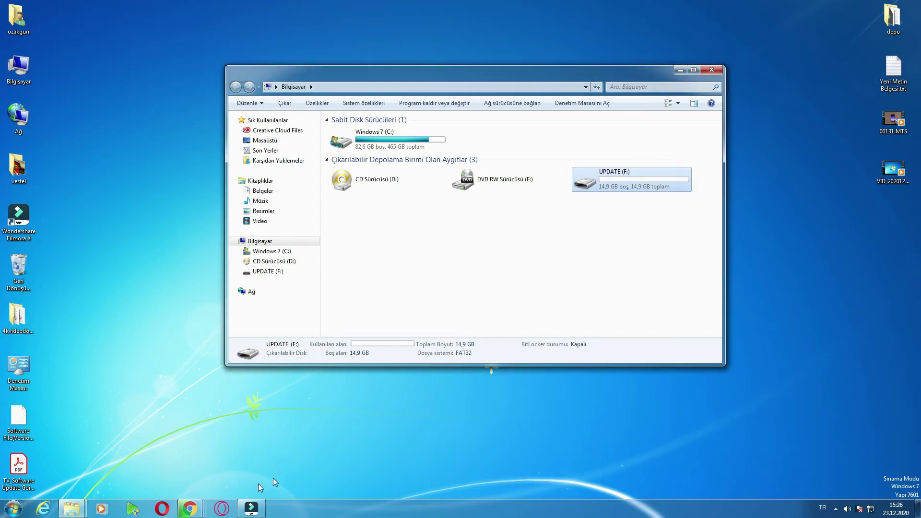
Step: Check the download progress of the software zip in the browser window with the LG support page, and minimize it again
{"action": "left_click", "coordinate": [198, 507]}
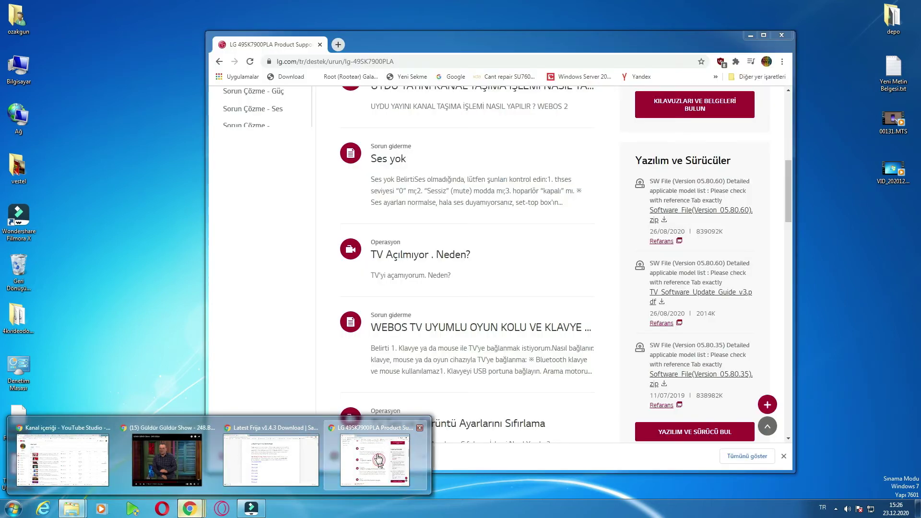
{"action": "left_click", "coordinate": [379, 458]}
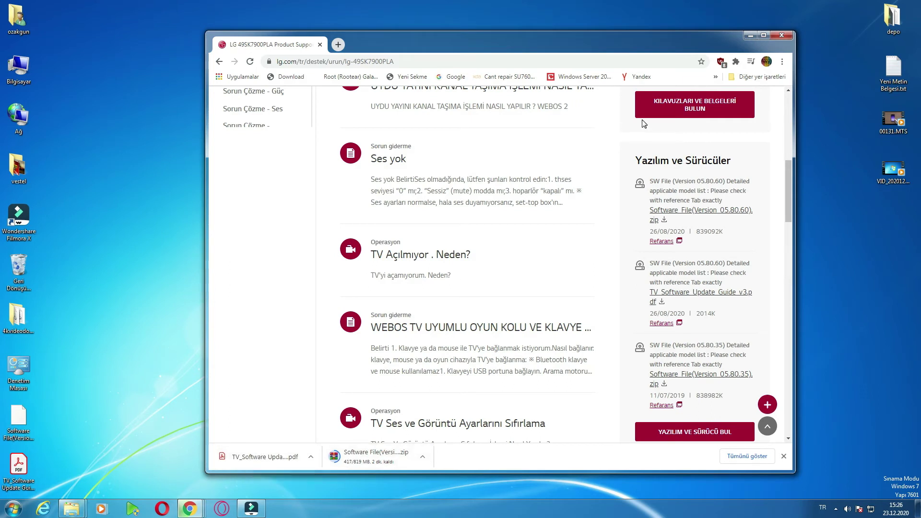
{"action": "left_click", "coordinate": [751, 35]}
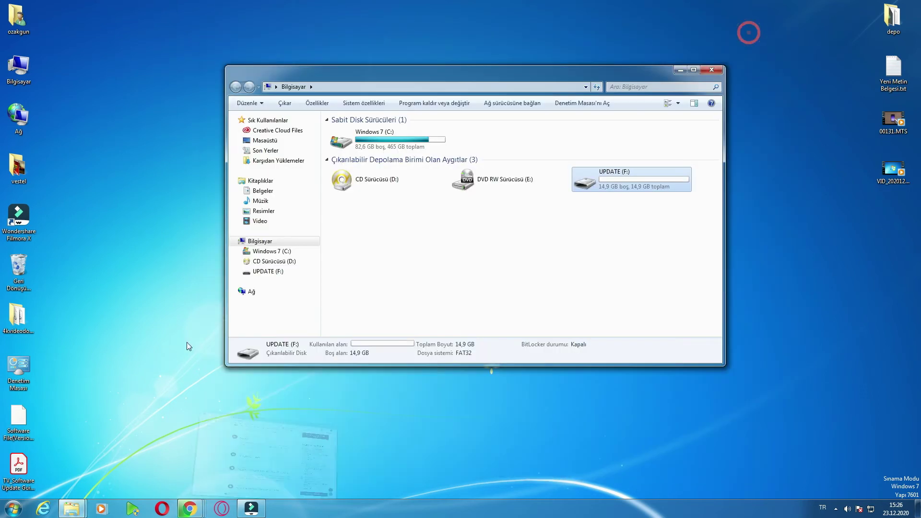
Step: Open TV_Software Update Guide_v3.pdf from the desktop and read the Turkish Update Guide pages on updating by USB
{"action": "double_click", "coordinate": [19, 468]}
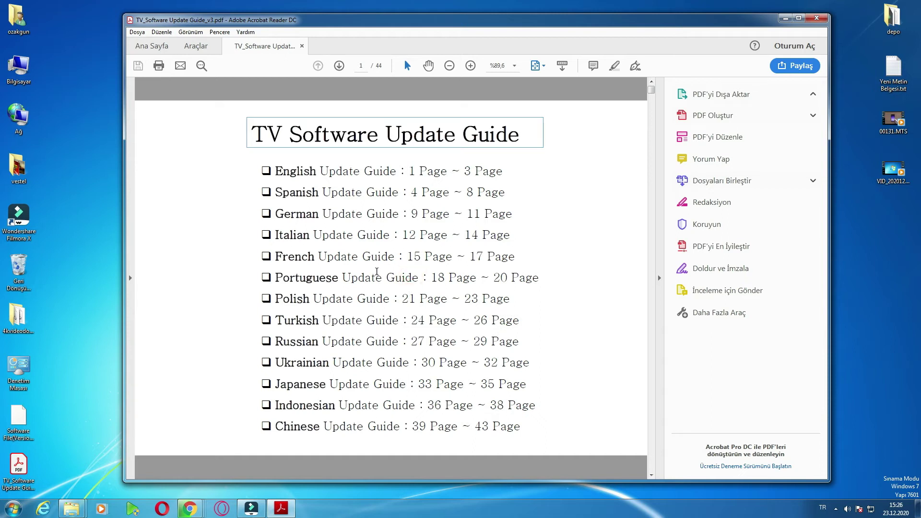
{"action": "left_click", "coordinate": [653, 461]}
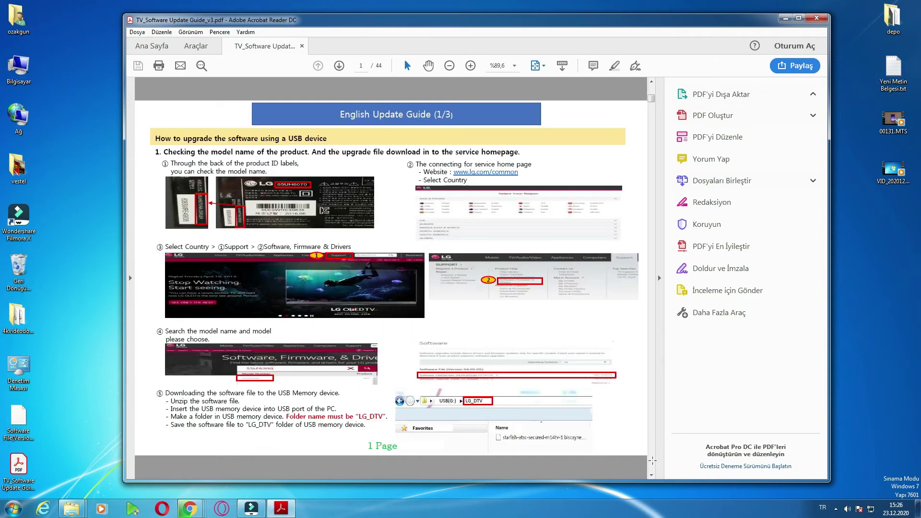
{"action": "scroll", "coordinate": [652, 460], "scroll_direction": "down", "scroll_amount": 5}
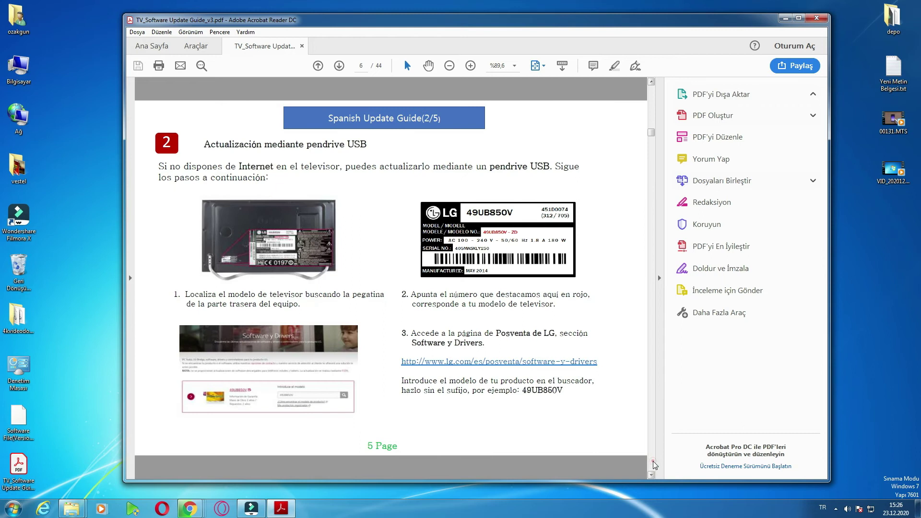
{"action": "scroll", "coordinate": [654, 464], "scroll_direction": "down", "scroll_amount": 5}
{"action": "scroll", "coordinate": [654, 463], "scroll_direction": "down", "scroll_amount": 10}
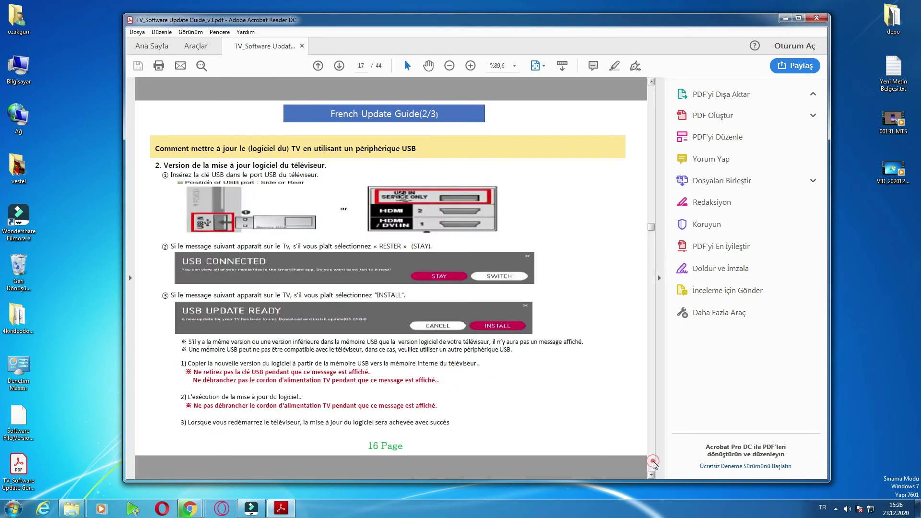
{"action": "scroll", "coordinate": [654, 463], "scroll_direction": "down", "scroll_amount": 4}
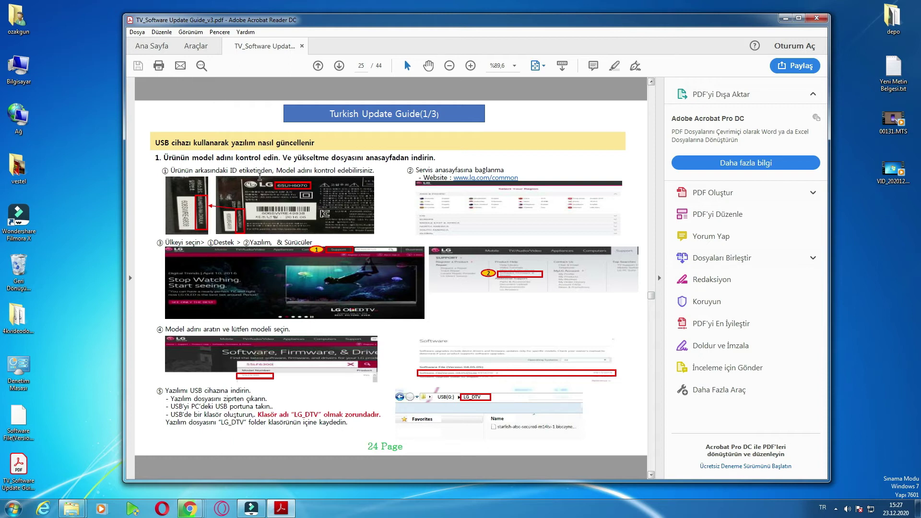
{"action": "scroll", "coordinate": [330, 255], "scroll_direction": "down", "scroll_amount": 1}
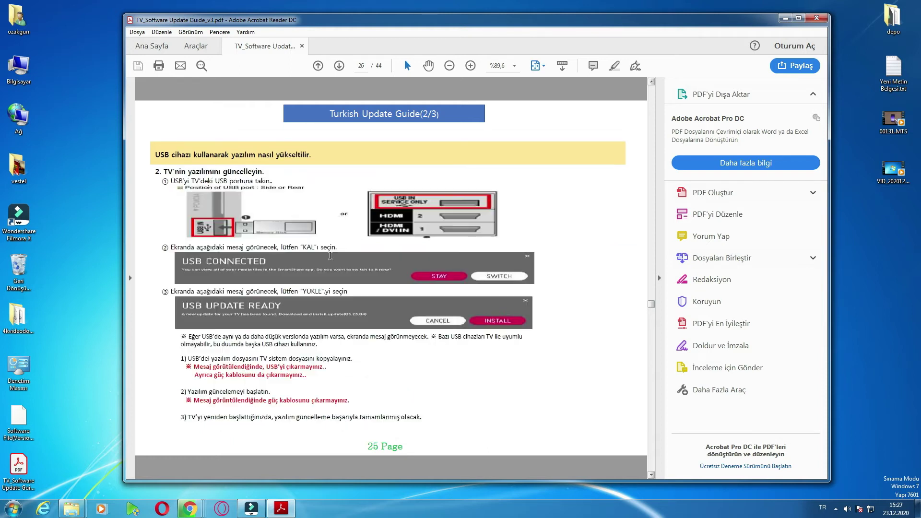
{"action": "scroll", "coordinate": [251, 196], "scroll_direction": "up", "scroll_amount": 1}
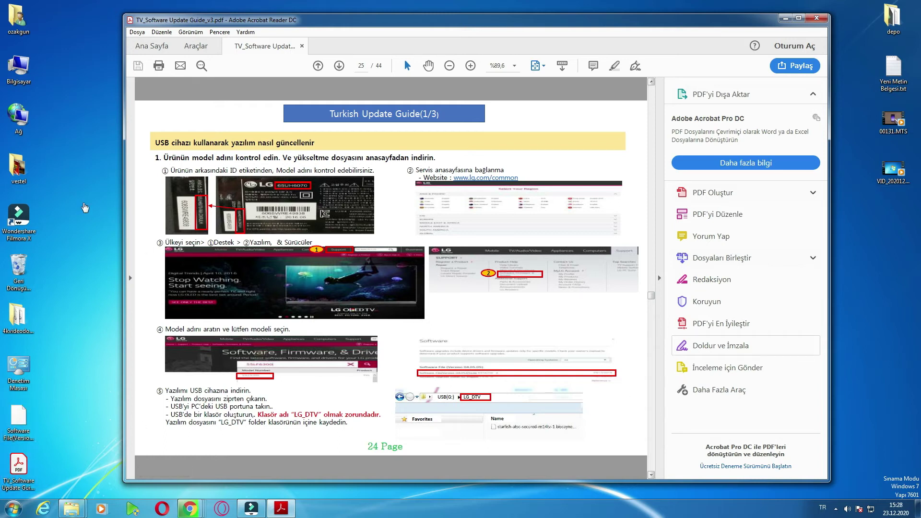
{"action": "left_click", "coordinate": [57, 193]}
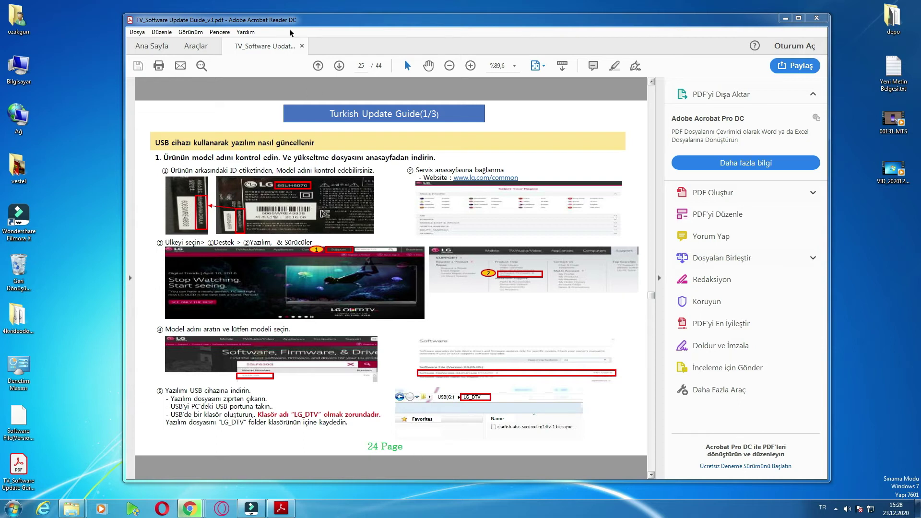
Step: Switch back to the LG support page in Chrome and open the downloaded Software File(Version 05.80.60).zip
{"action": "mouse_move", "coordinate": [189, 508]}
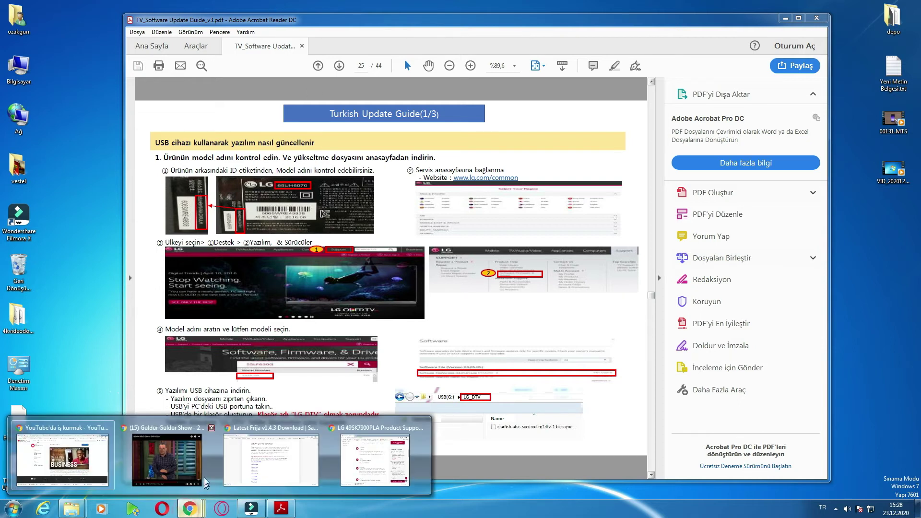
{"action": "left_click", "coordinate": [346, 461]}
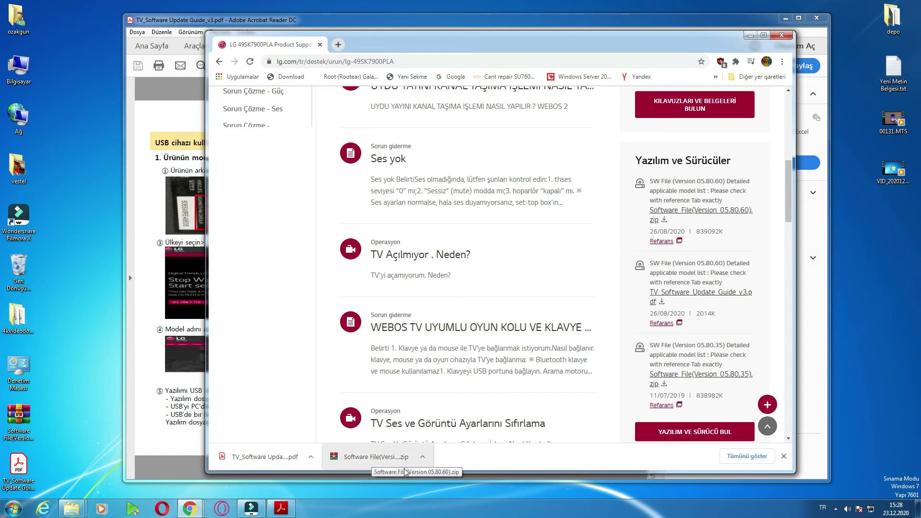
{"action": "left_click", "coordinate": [356, 459]}
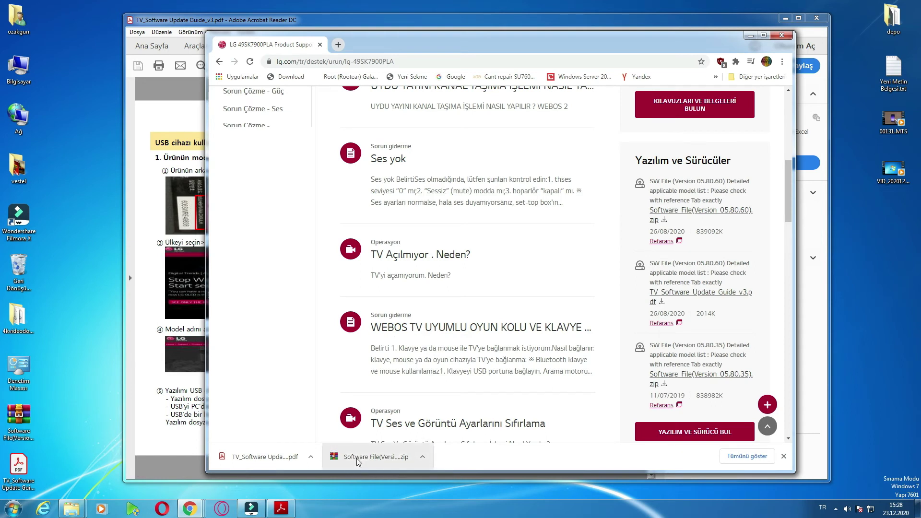
Step: Clear the desktop by minimizing the LG support page and the PDF guide and closing the Computer window
{"action": "left_click", "coordinate": [423, 457]}
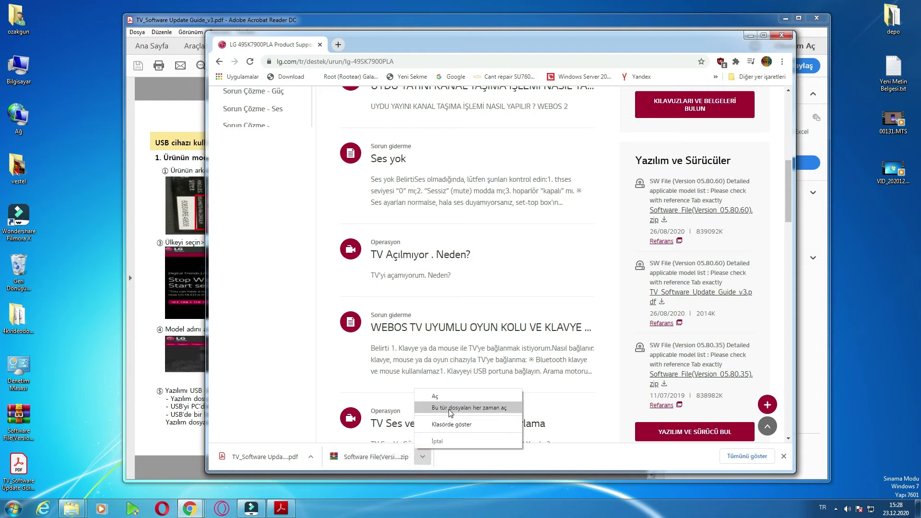
{"action": "left_click_drag", "start_coordinate": [377, 463], "coordinate": [79, 266]}
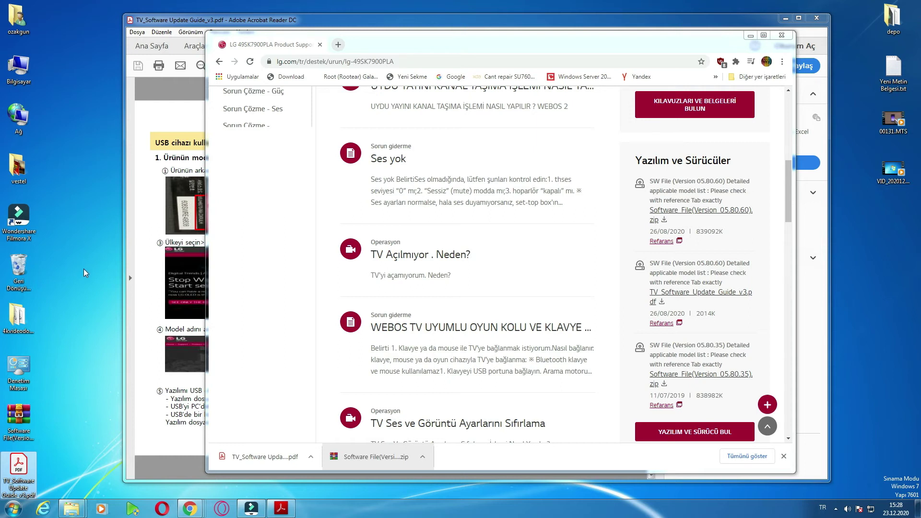
{"action": "left_click", "coordinate": [750, 36]}
{"action": "left_click", "coordinate": [750, 36]}
{"action": "left_click", "coordinate": [785, 18]}
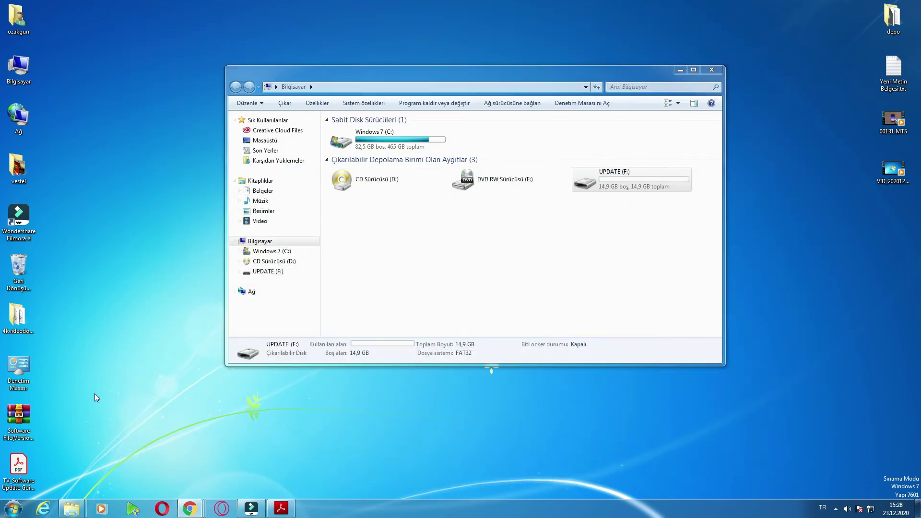
{"action": "left_click", "coordinate": [707, 71]}
Step: Extract Software File(Version 05.80.60).zip on the desktop into a folder with the archive's name
{"action": "left_click", "coordinate": [73, 423]}
{"action": "left_click_drag", "start_coordinate": [32, 433], "coordinate": [121, 197]}
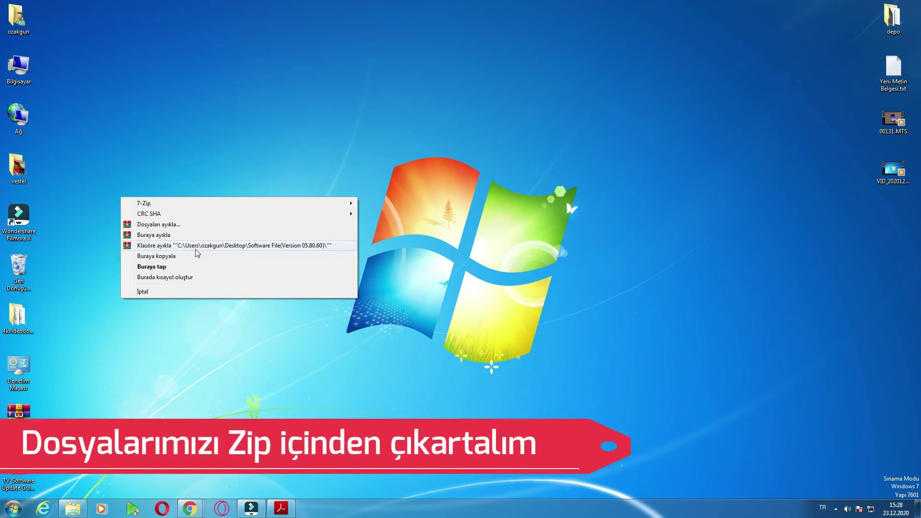
{"action": "left_click", "coordinate": [239, 414]}
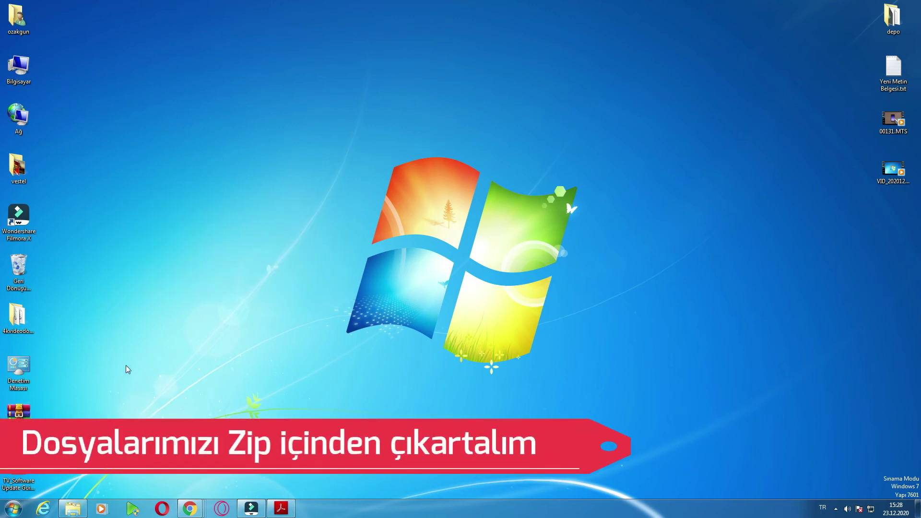
{"action": "left_click_drag", "start_coordinate": [19, 415], "coordinate": [104, 348]}
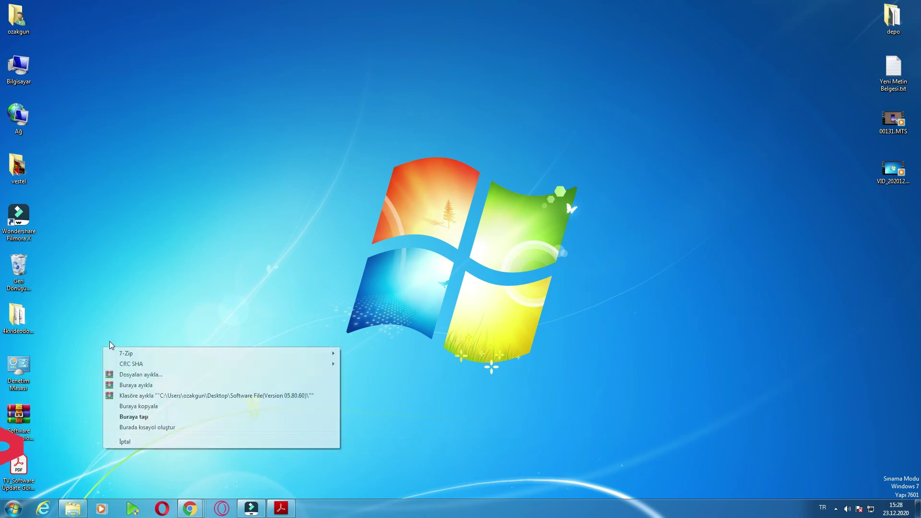
{"action": "left_click", "coordinate": [159, 396]}
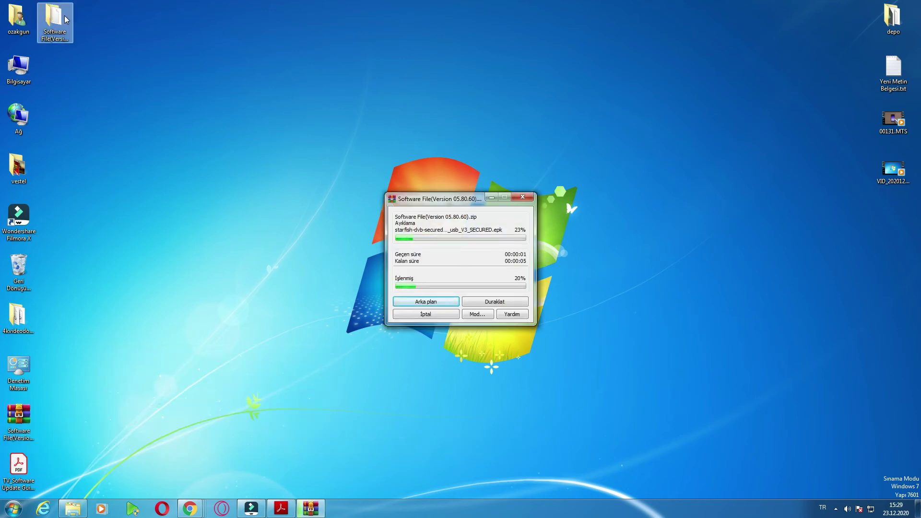
Step: Open the extracted Software File(Version 05.80.60) folder, check the EPK file inside, and close the folder window
{"action": "left_click", "coordinate": [60, 22]}
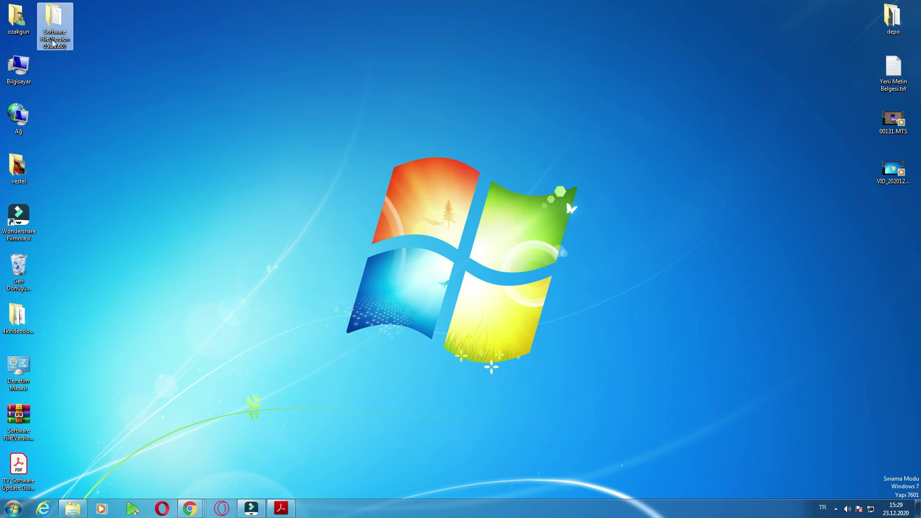
{"action": "double_click", "coordinate": [54, 19]}
{"action": "left_click", "coordinate": [361, 134]}
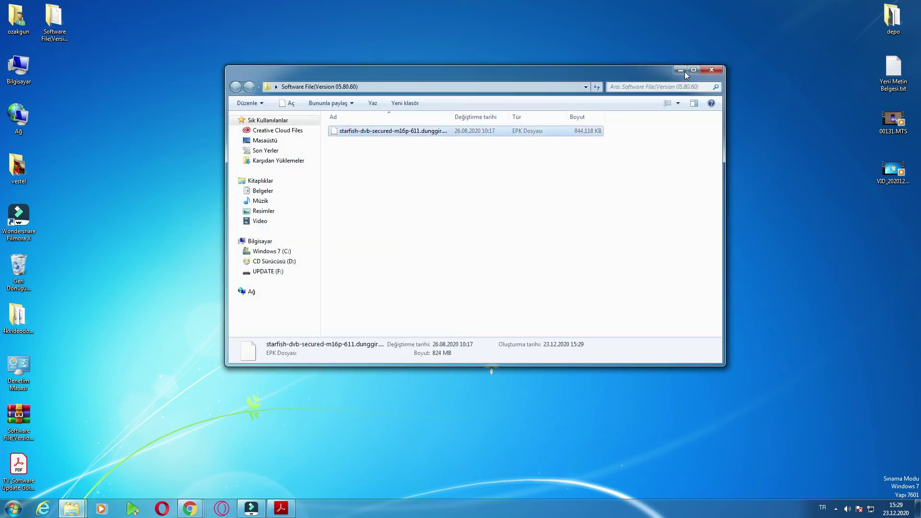
{"action": "left_click", "coordinate": [711, 69]}
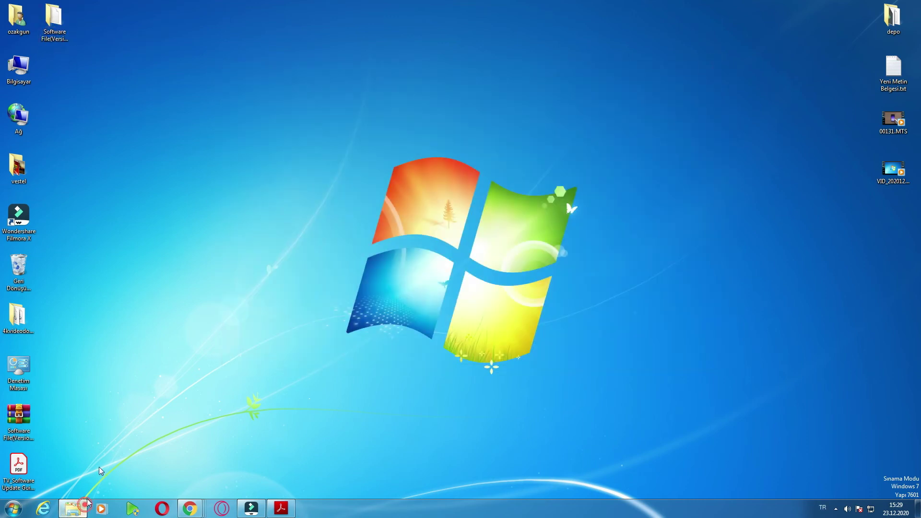
{"action": "left_click", "coordinate": [73, 509]}
{"action": "left_click_drag", "start_coordinate": [531, 172], "coordinate": [430, 119]}
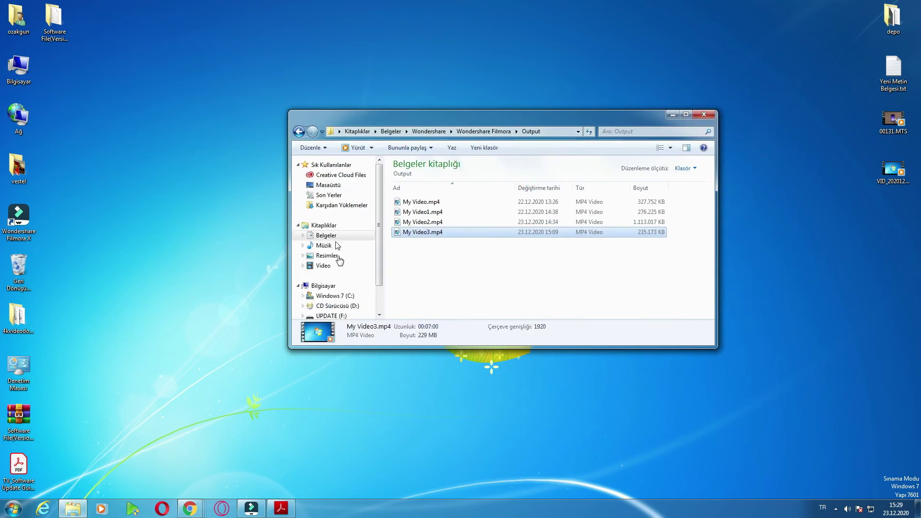
{"action": "double_click", "coordinate": [298, 117]}
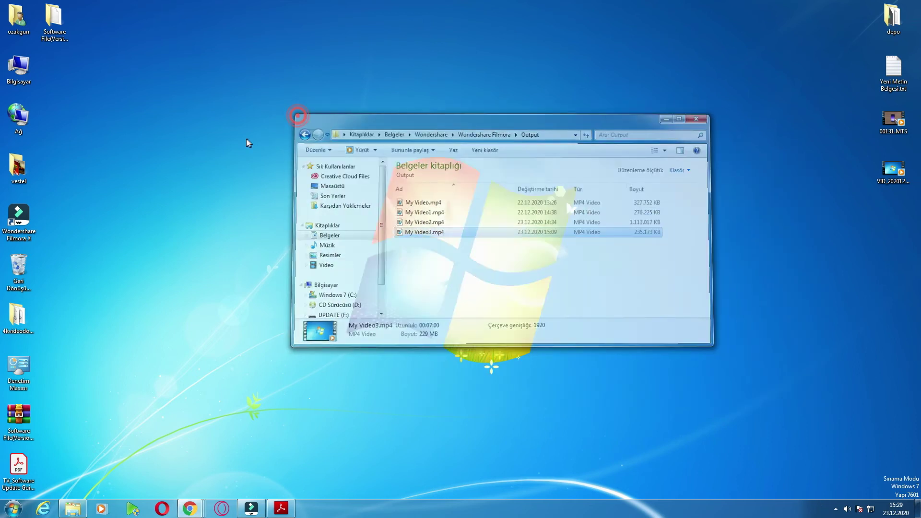
Step: Open the UPDATE (F:) USB drive and check in the PDF guide which folder name the update requires
{"action": "left_click", "coordinate": [22, 69]}
{"action": "double_click", "coordinate": [22, 69]}
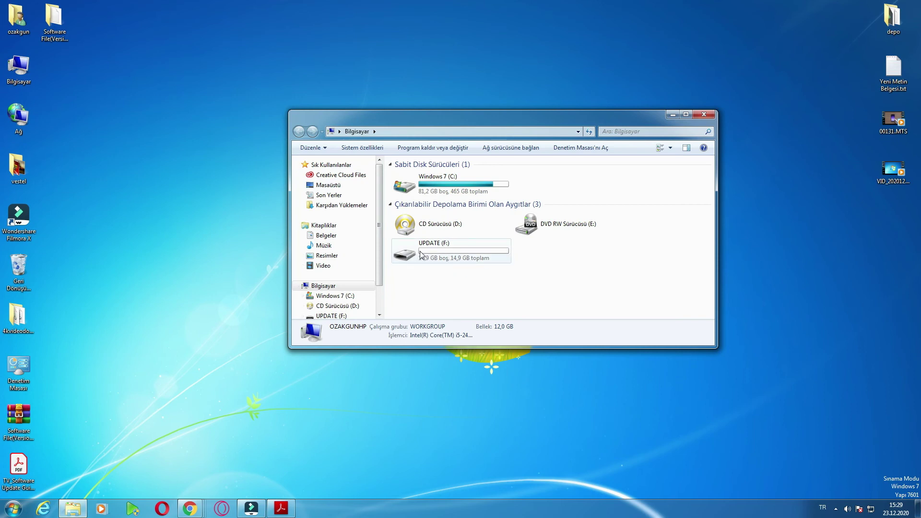
{"action": "left_click", "coordinate": [442, 257]}
{"action": "double_click", "coordinate": [442, 258]}
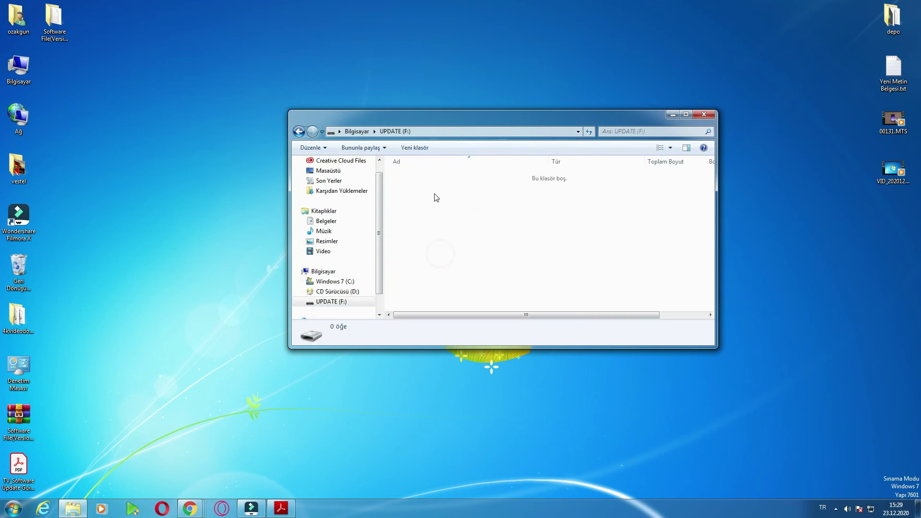
{"action": "left_click", "coordinate": [279, 510]}
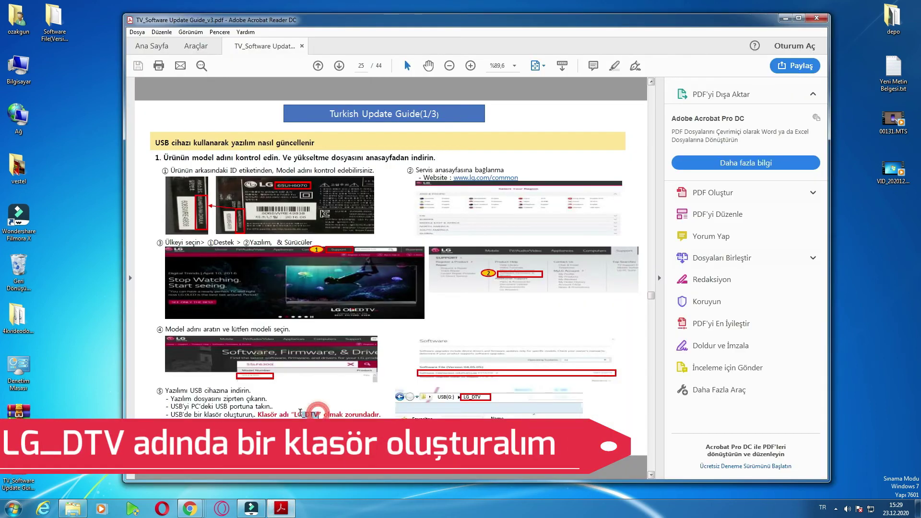
{"action": "left_click", "coordinate": [786, 19]}
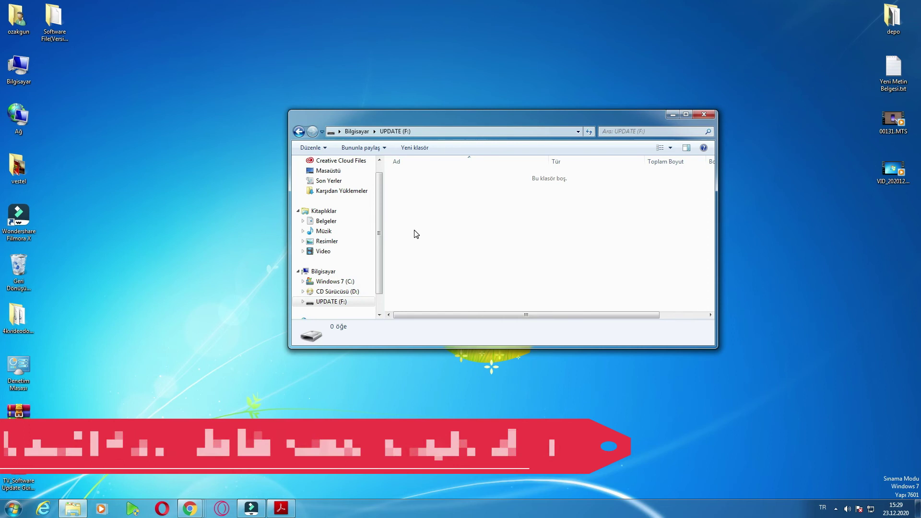
Step: Create a folder named LG_DTV on the UPDATE (F:) drive and open it
{"action": "right_click", "coordinate": [414, 231]}
{"action": "mouse_move", "coordinate": [464, 358]}
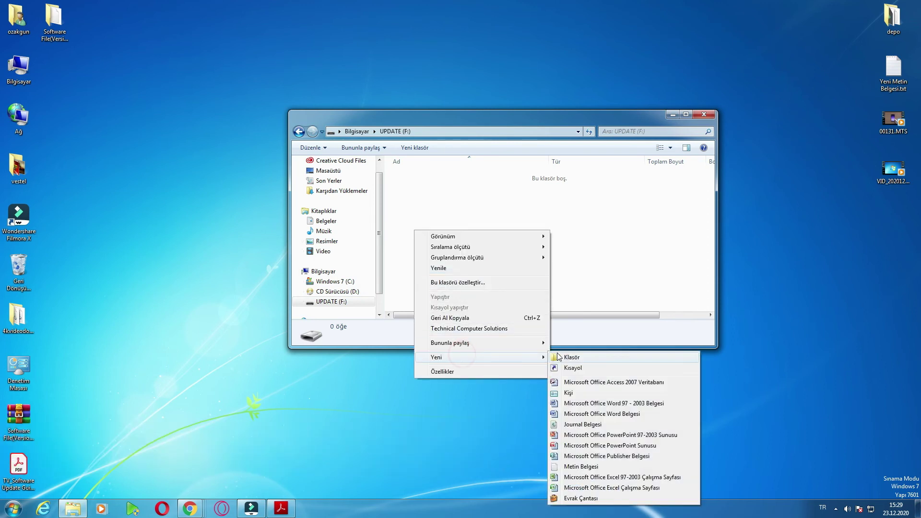
{"action": "left_click", "coordinate": [566, 358]}
{"action": "type", "text": "LG_"}
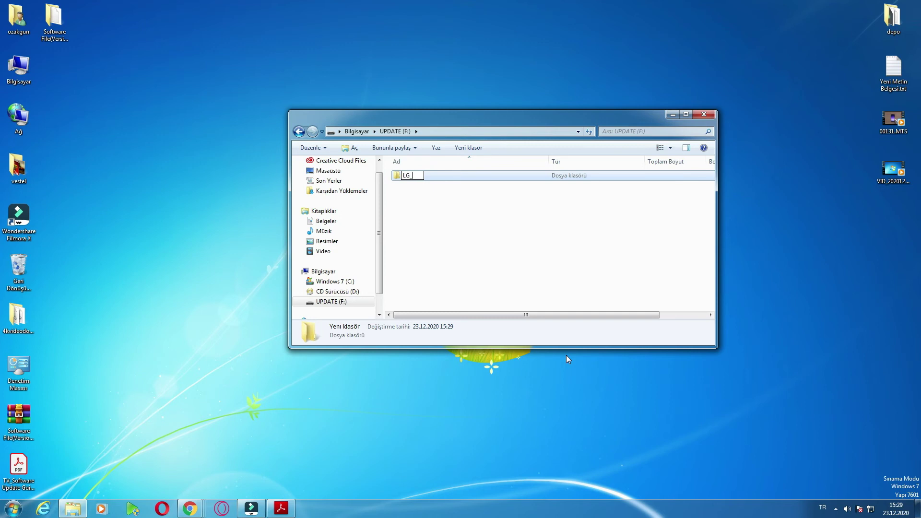
{"action": "type", "text": "DTV"}
{"action": "key", "text": "Return"}
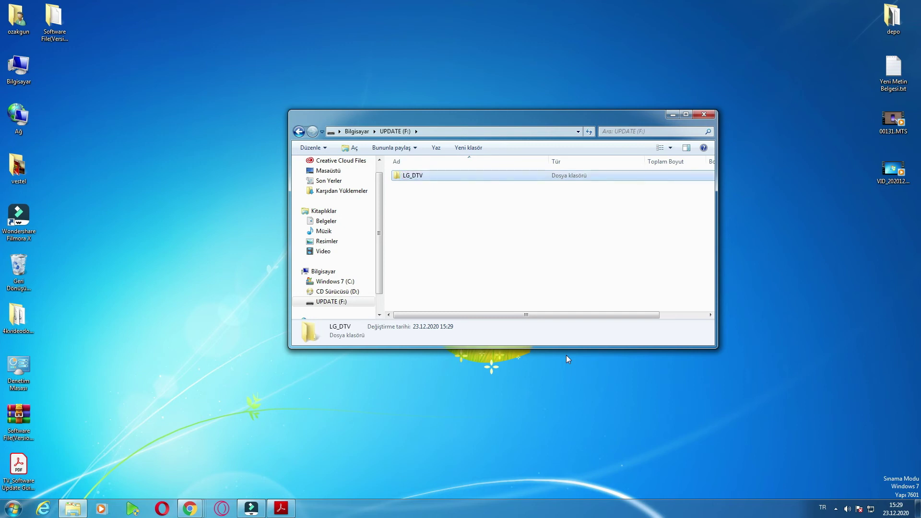
{"action": "key", "text": "Return"}
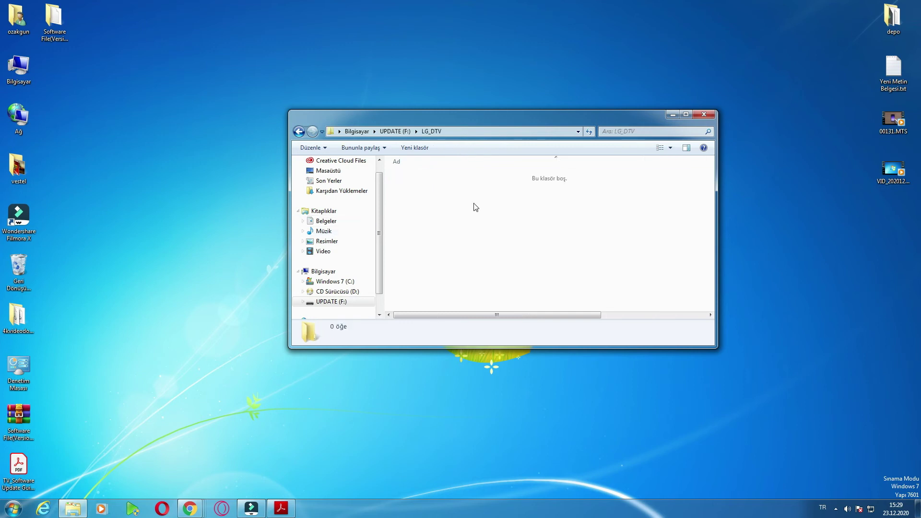
Step: Copy the starfish-dvb-secured EPK file from the extracted desktop folder into LG_DTV on the USB drive, and close the source folder
{"action": "double_click", "coordinate": [55, 19]}
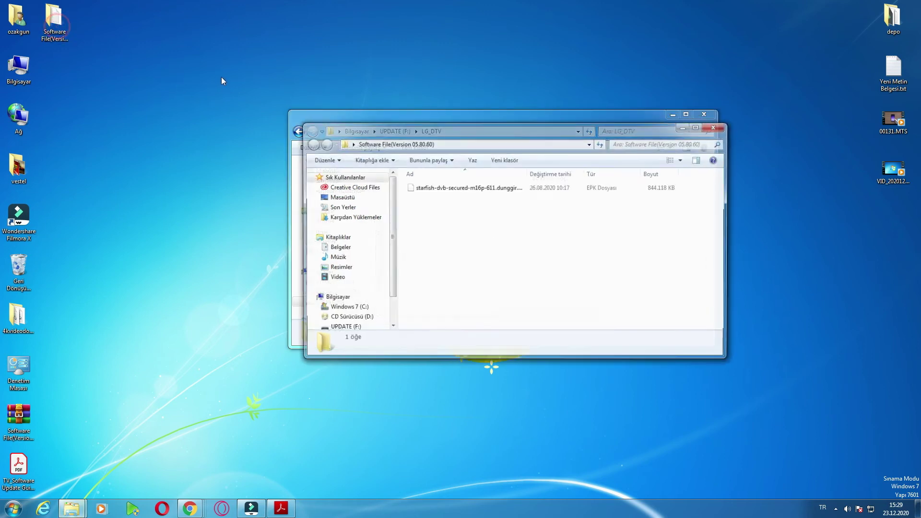
{"action": "left_click_drag", "start_coordinate": [379, 134], "coordinate": [197, 76]}
{"action": "left_click_drag", "start_coordinate": [624, 98], "coordinate": [633, 234]}
{"action": "left_click_drag", "start_coordinate": [211, 138], "coordinate": [617, 335]}
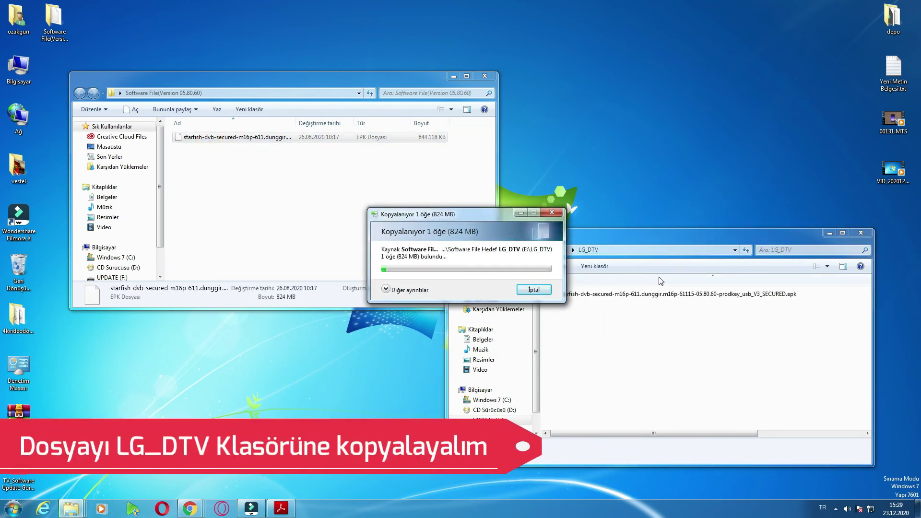
{"action": "left_click", "coordinate": [479, 82]}
{"action": "left_click", "coordinate": [479, 82]}
{"action": "left_click_drag", "start_coordinate": [640, 238], "coordinate": [440, 140]}
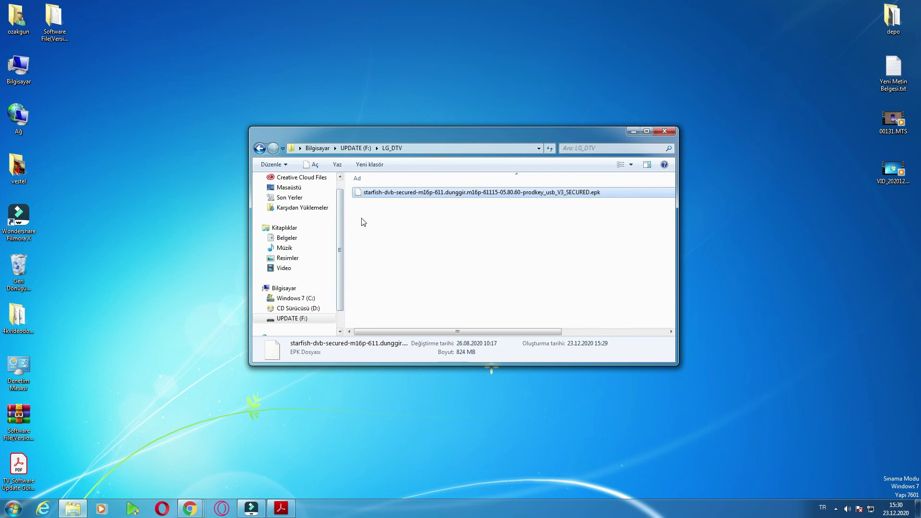
Step: Check the USB drive's structure from Computer through UPDATE (F:) to the EPK file in LG_DTV, and close the window
{"action": "left_click", "coordinate": [314, 150]}
{"action": "double_click", "coordinate": [386, 283]}
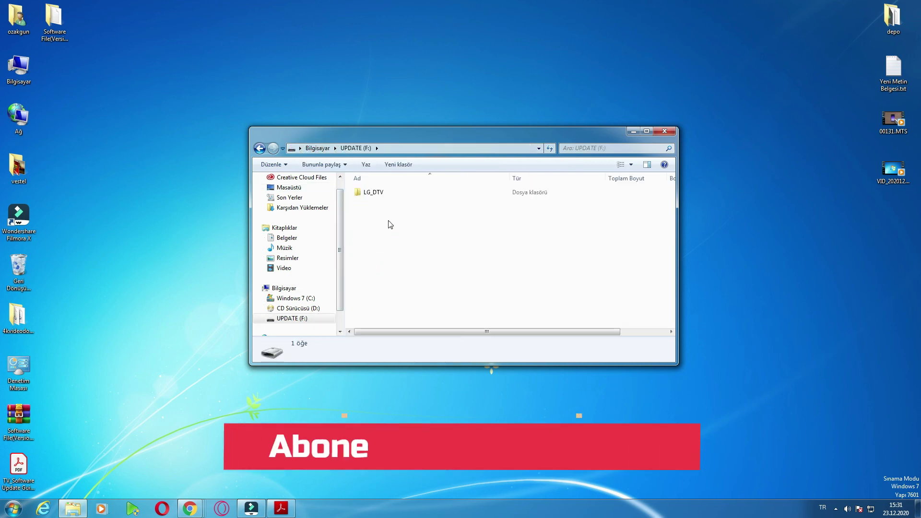
{"action": "left_click", "coordinate": [260, 148]}
{"action": "left_click", "coordinate": [446, 298]}
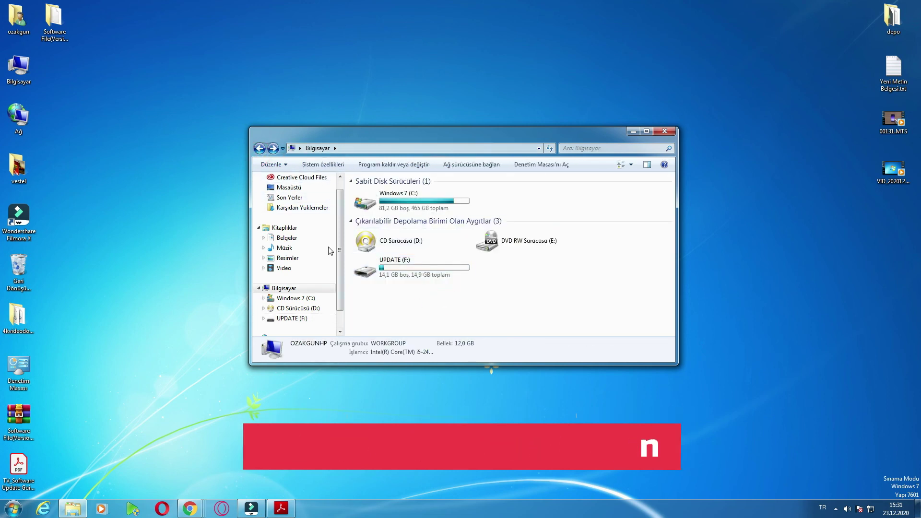
{"action": "double_click", "coordinate": [414, 274]}
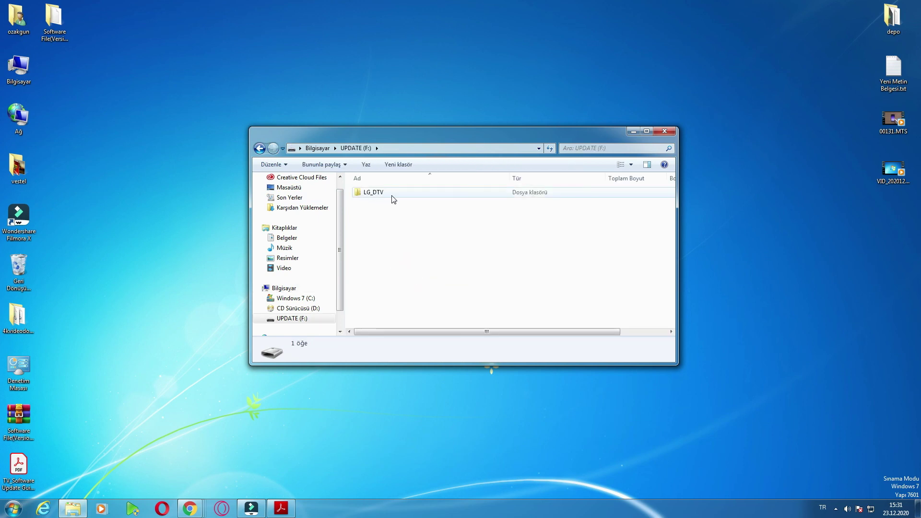
{"action": "double_click", "coordinate": [392, 195]}
{"action": "left_click", "coordinate": [389, 194]}
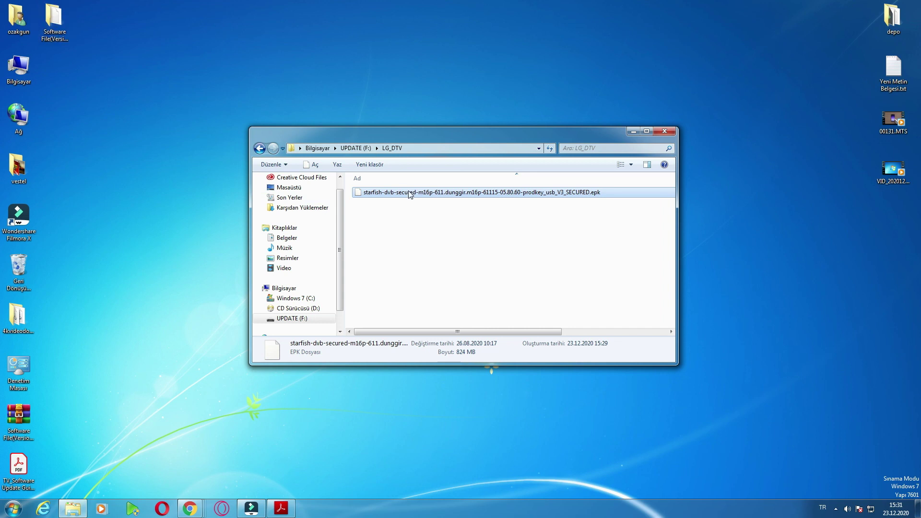
{"action": "left_click", "coordinate": [664, 131]}
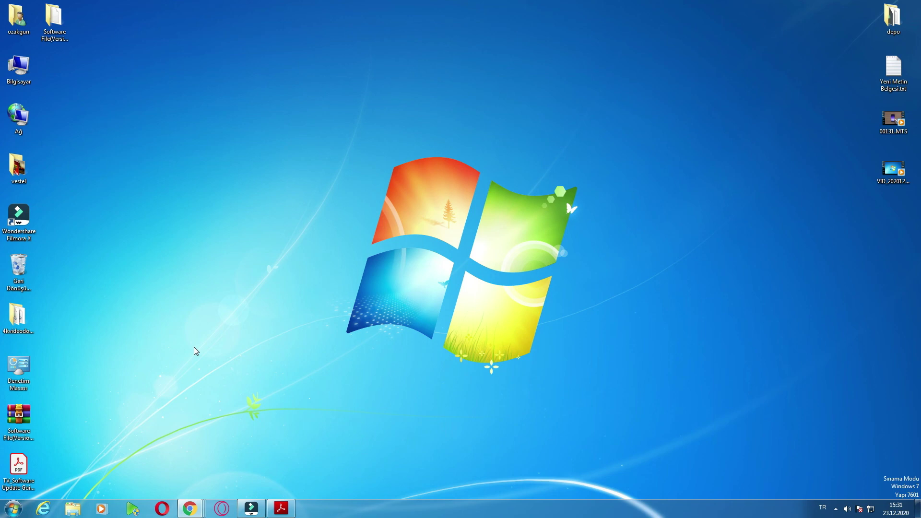
Step: Reopen the PDF guide and read the Turkish Update Guide(2/3) page on installing the update on the TV
{"action": "left_click", "coordinate": [282, 508]}
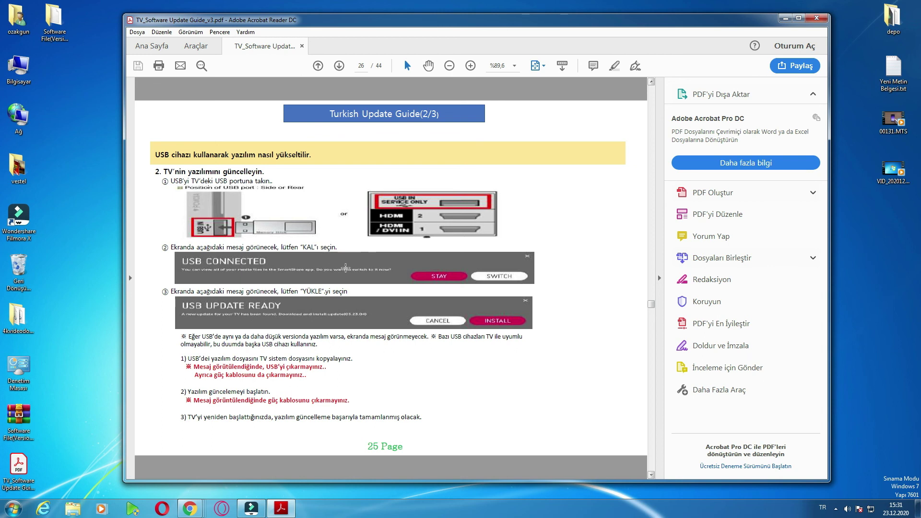
{"action": "left_click", "coordinate": [457, 242]}
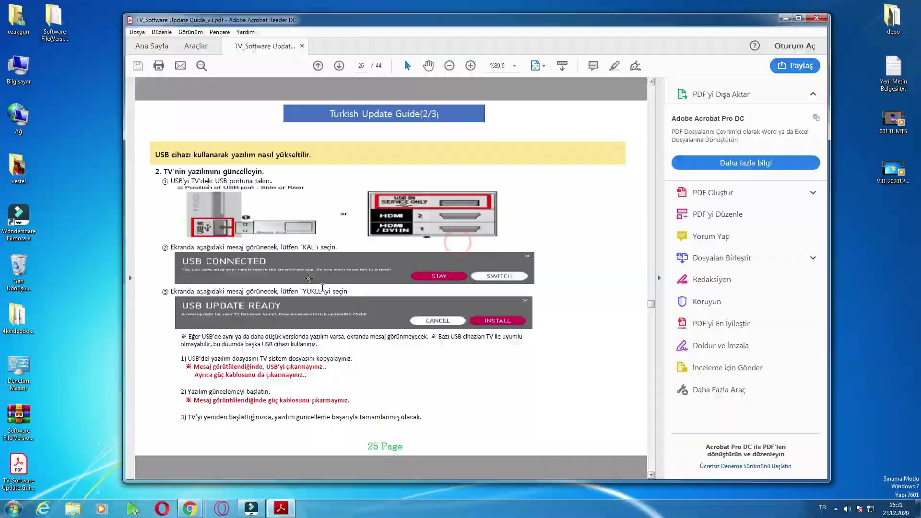